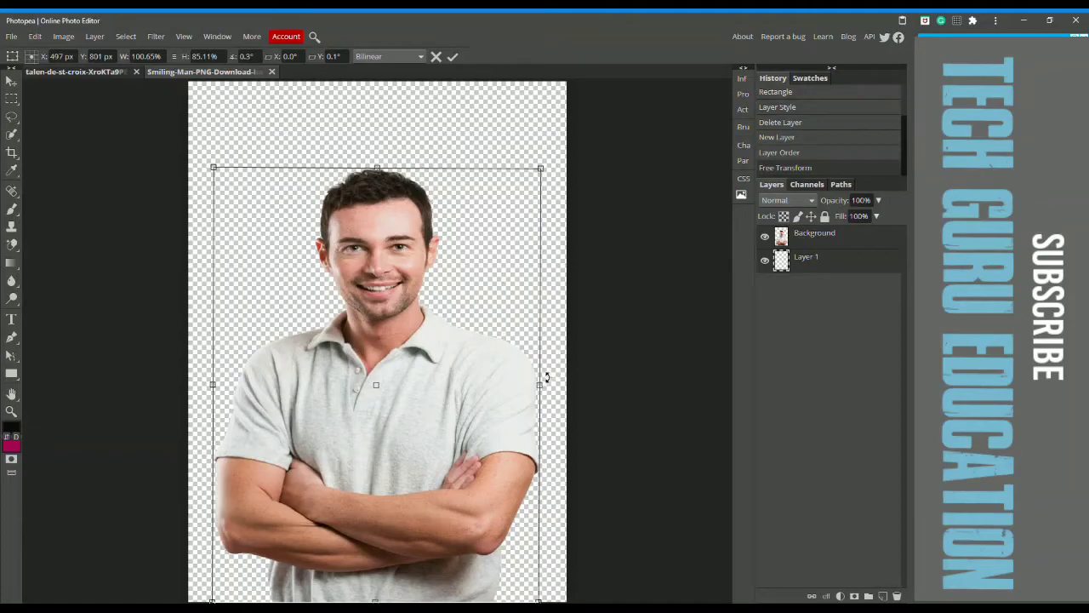
Step: Free-transform the man's picture to about 95% width, with a slight rotation of about 1.8°
{"action": "mouse_move", "coordinate": [539, 384]}
{"action": "left_mouse_down"}
{"action": "mouse_move", "coordinate": [522, 380]}
{"action": "mouse_move", "coordinate": [527, 394]}
{"action": "left_mouse_up"}
{"action": "left_click_drag", "start_coordinate": [382, 410], "coordinate": [385, 415]}
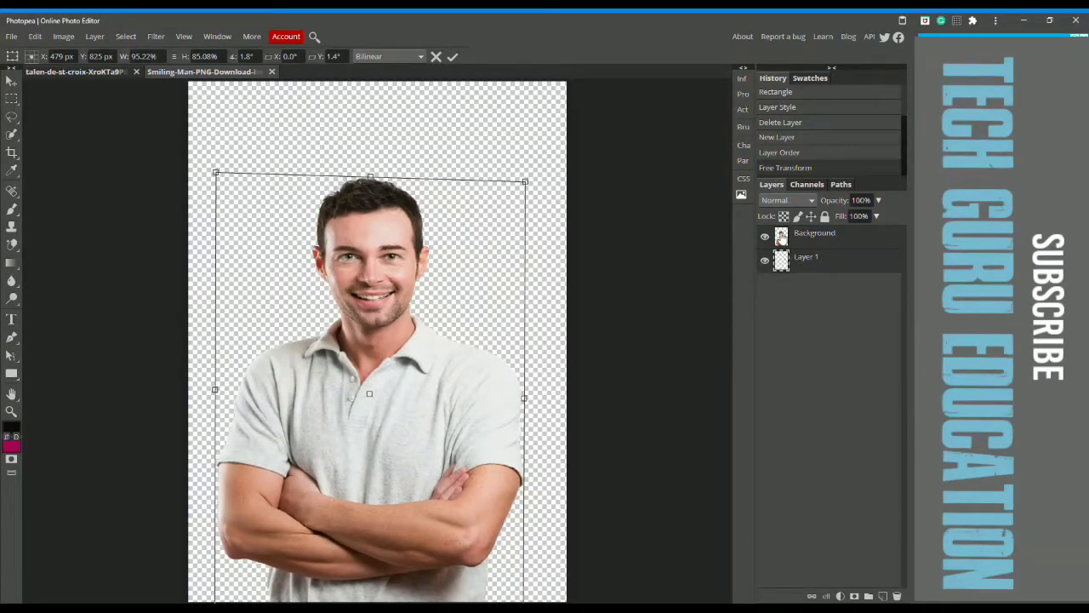
Step: Hide the Background layer and add a new empty layer above Layer 1
{"action": "left_click", "coordinate": [765, 237]}
{"action": "left_click", "coordinate": [827, 236]}
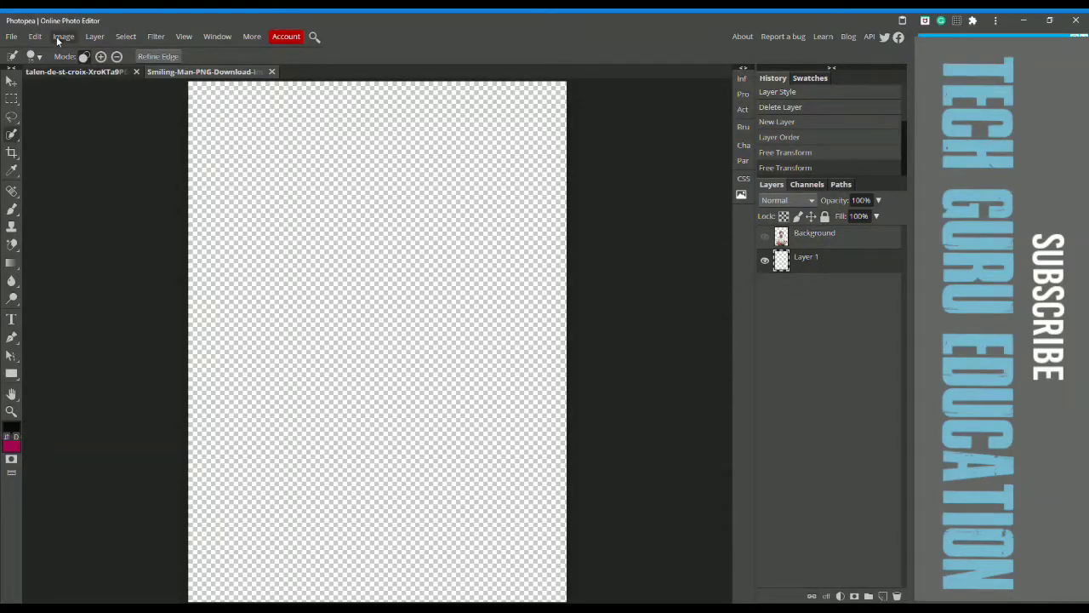
{"action": "key", "text": "ctrl+shift+n"}
{"action": "left_click", "coordinate": [12, 36]}
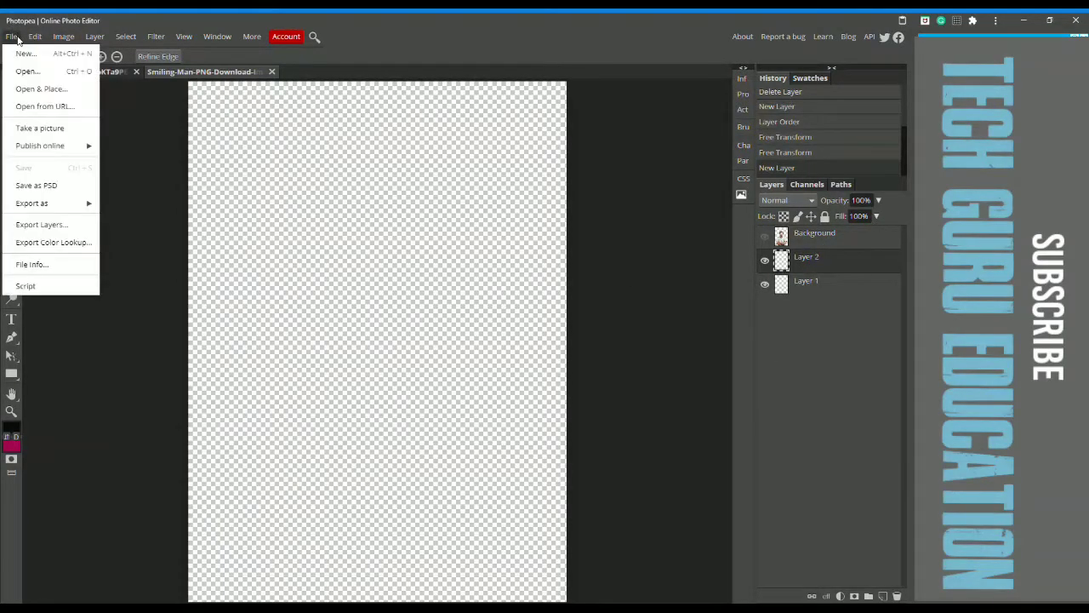
{"action": "left_click", "coordinate": [40, 106]}
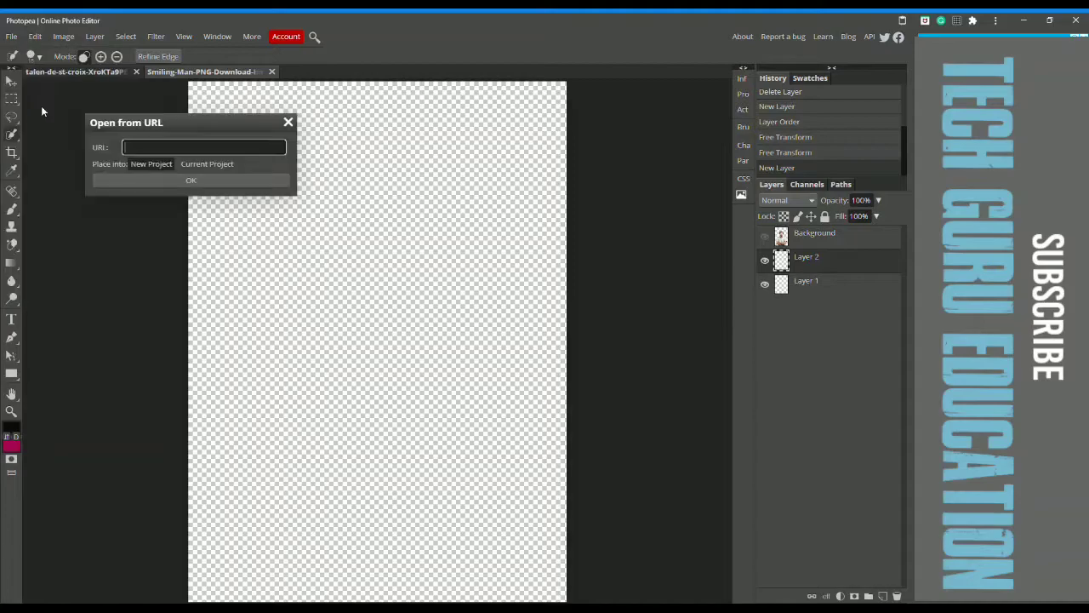
{"action": "left_click", "coordinate": [287, 123]}
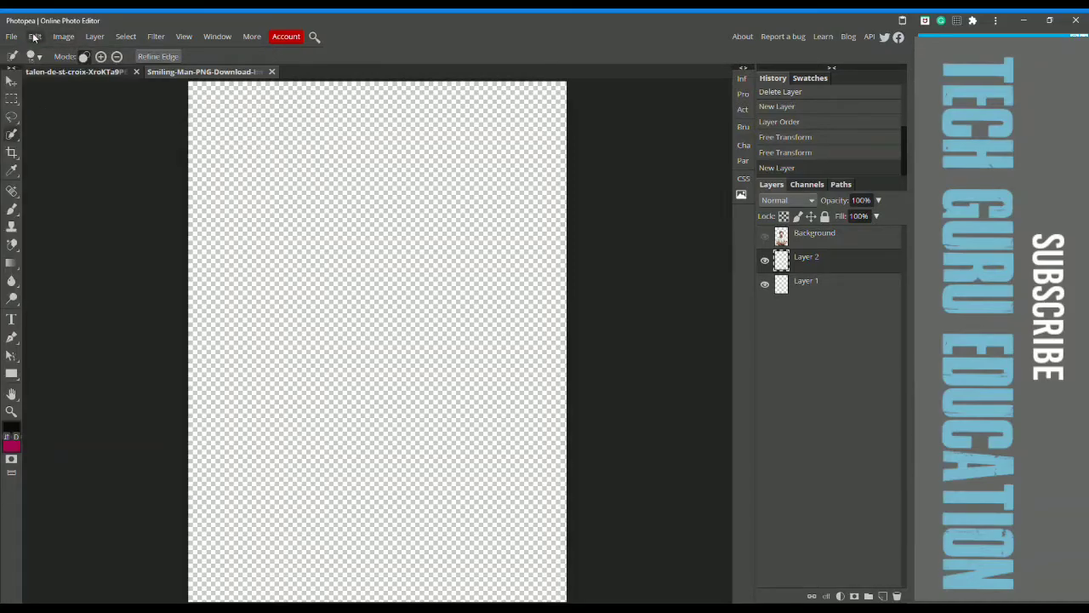
Step: Place the Smiling-Man PNG file into the current project above Layer 2 at 100% size
{"action": "left_click", "coordinate": [12, 36]}
{"action": "left_click", "coordinate": [57, 89]}
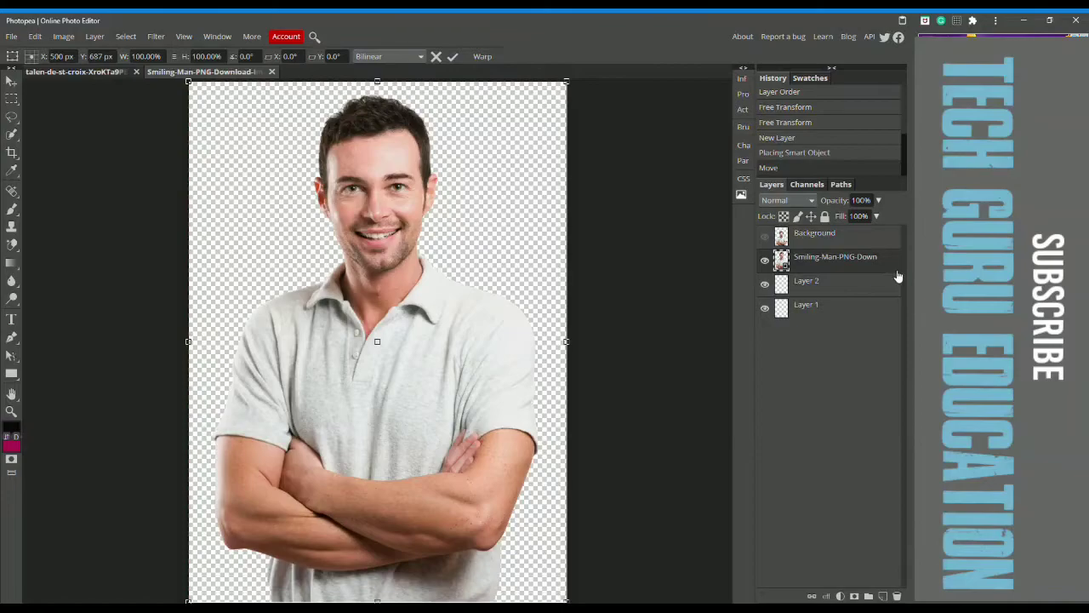
{"action": "left_click", "coordinate": [881, 284]}
Step: Place the Ring_Light_BG_SK_EDITZ image behind the man, move it up to the canvas top and stretch its height to about 101%
{"action": "left_click", "coordinate": [12, 37]}
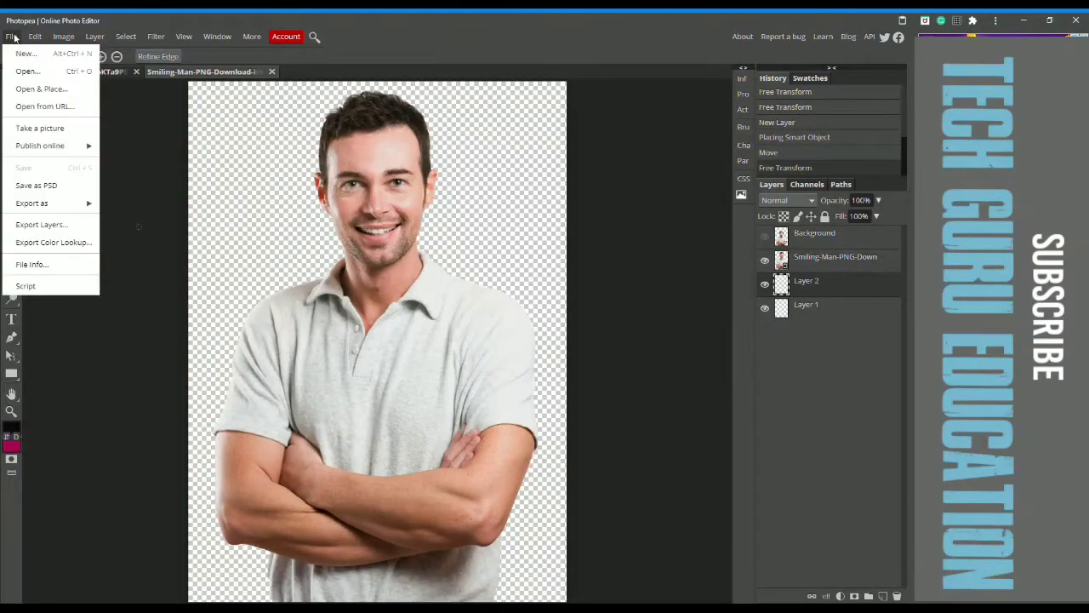
{"action": "left_click", "coordinate": [32, 87]}
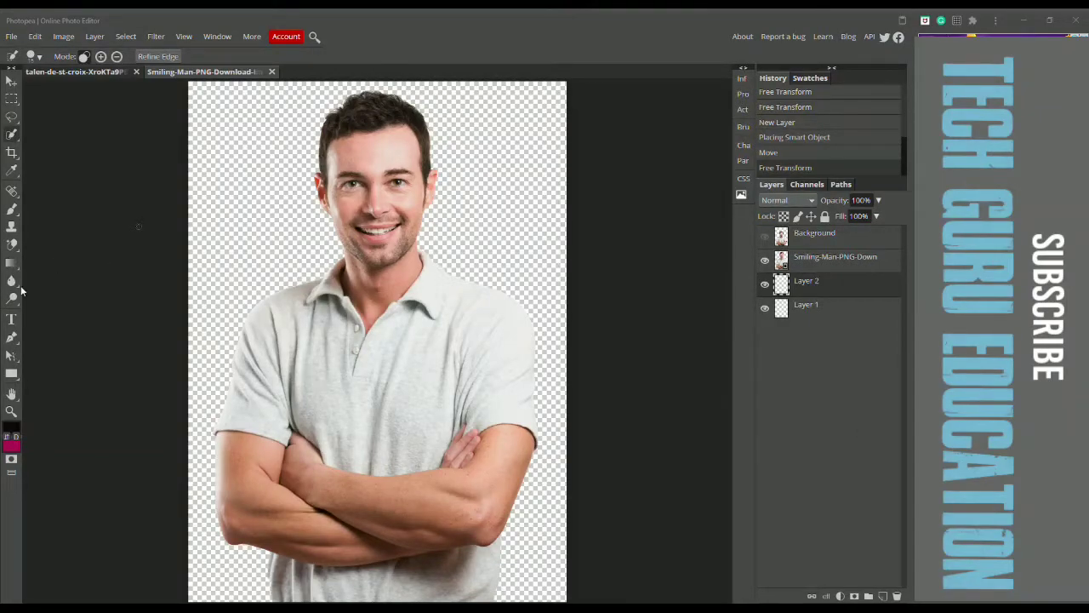
{"action": "left_click", "coordinate": [898, 561]}
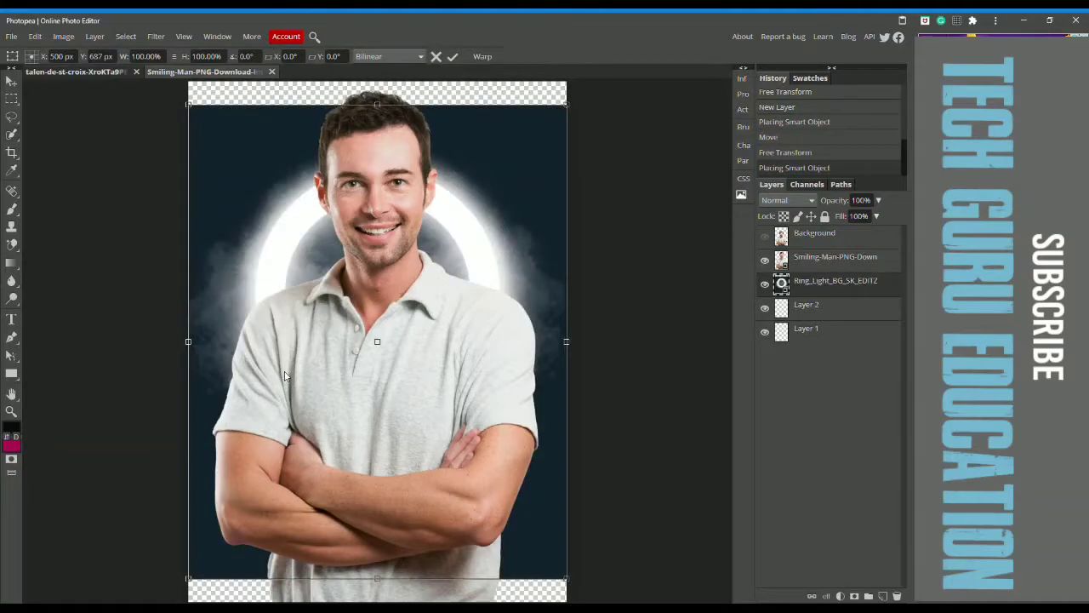
{"action": "left_click_drag", "start_coordinate": [338, 203], "coordinate": [345, 170]}
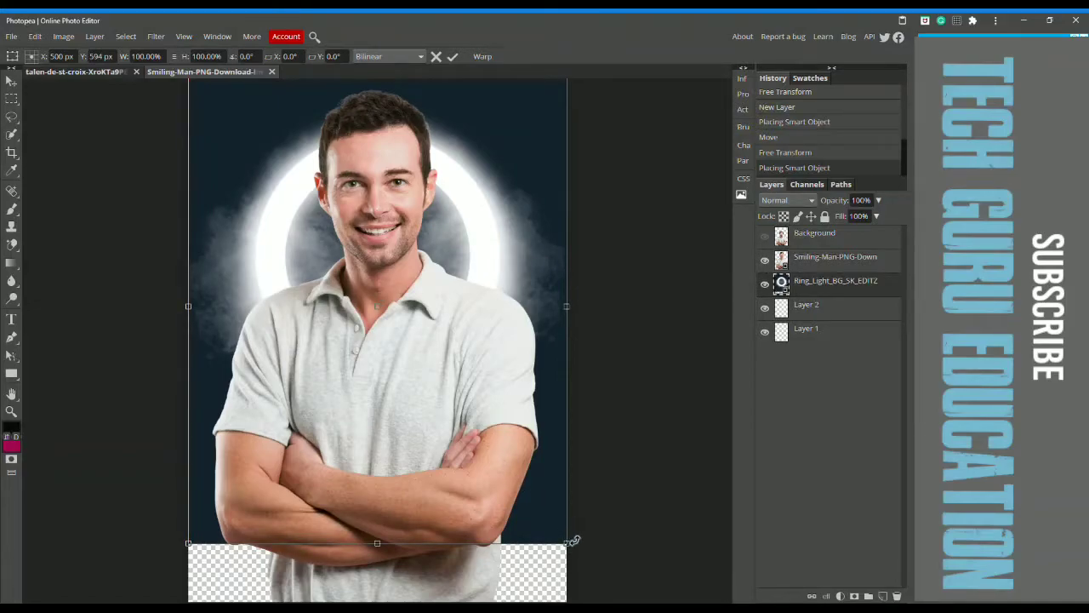
{"action": "left_click_drag", "start_coordinate": [567, 542], "coordinate": [570, 555]}
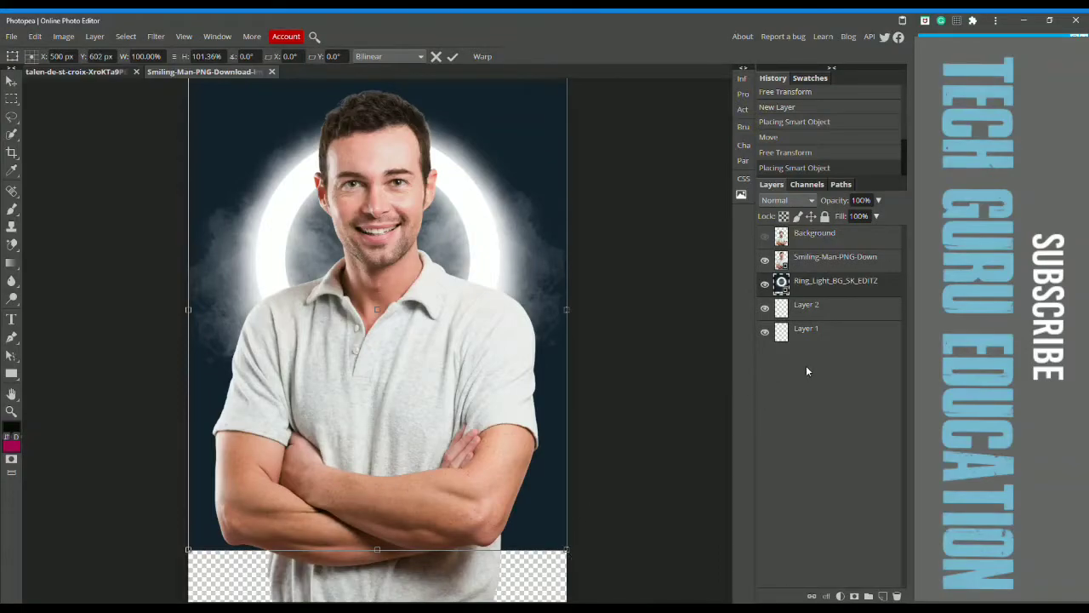
{"action": "left_click", "coordinate": [814, 316]}
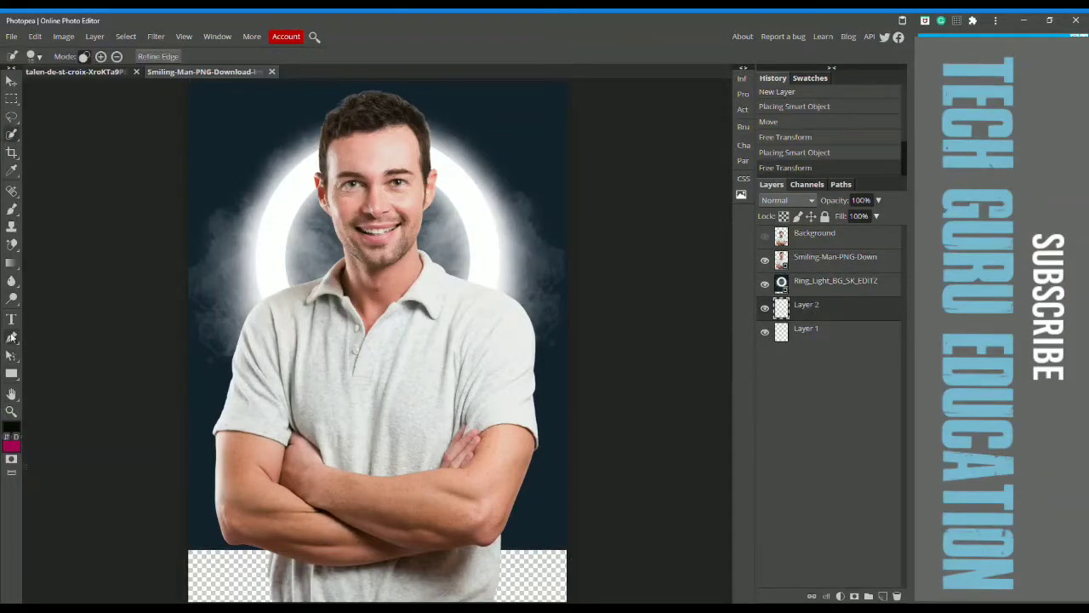
Step: Sample the dark blue background colour with the Eyedropper and fill Layer 2 with it using the Paint Bucket
{"action": "left_click", "coordinate": [12, 170]}
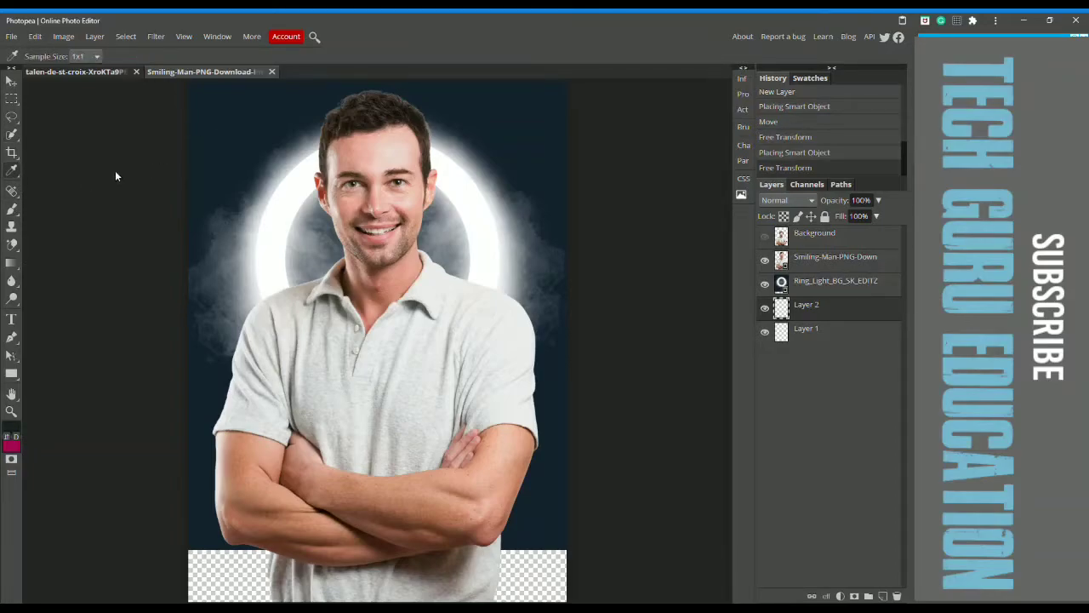
{"action": "right_click", "coordinate": [15, 262]}
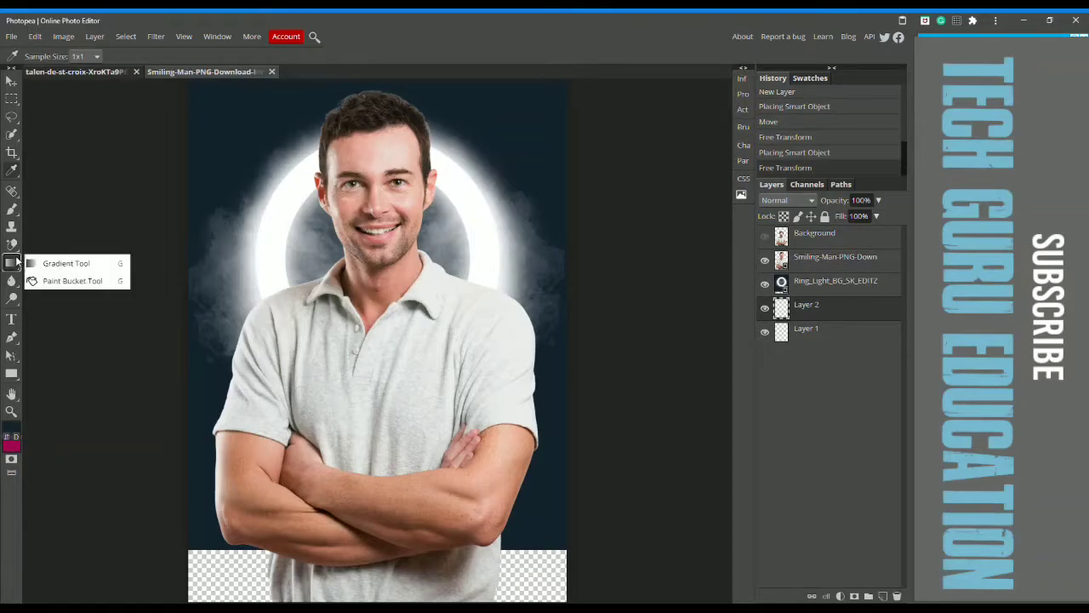
{"action": "left_click", "coordinate": [60, 281]}
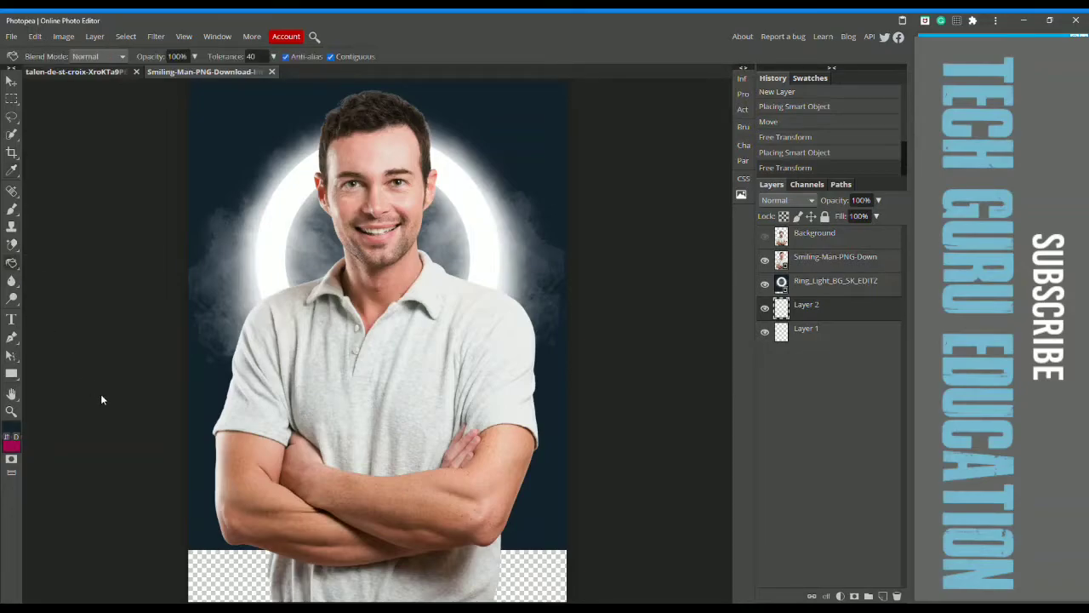
{"action": "left_click", "coordinate": [235, 549]}
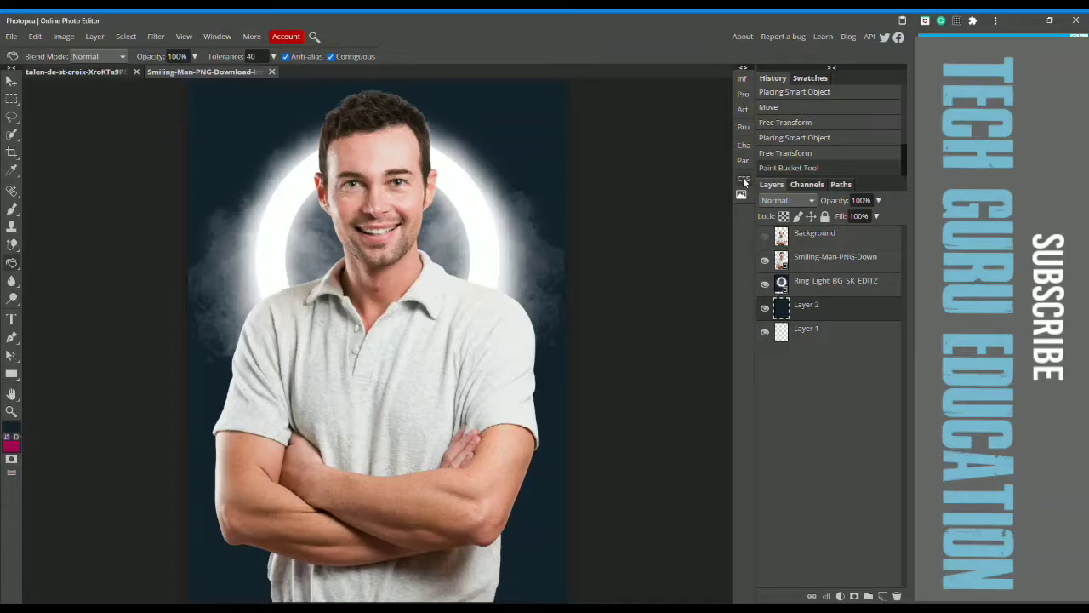
{"action": "left_click", "coordinate": [854, 239]}
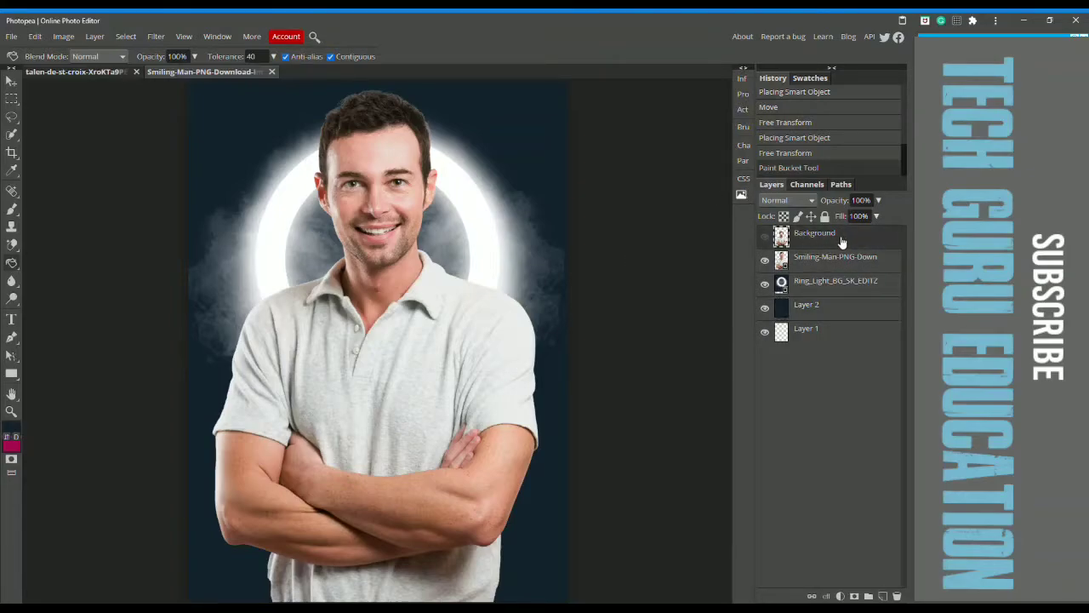
{"action": "right_click", "coordinate": [836, 239]}
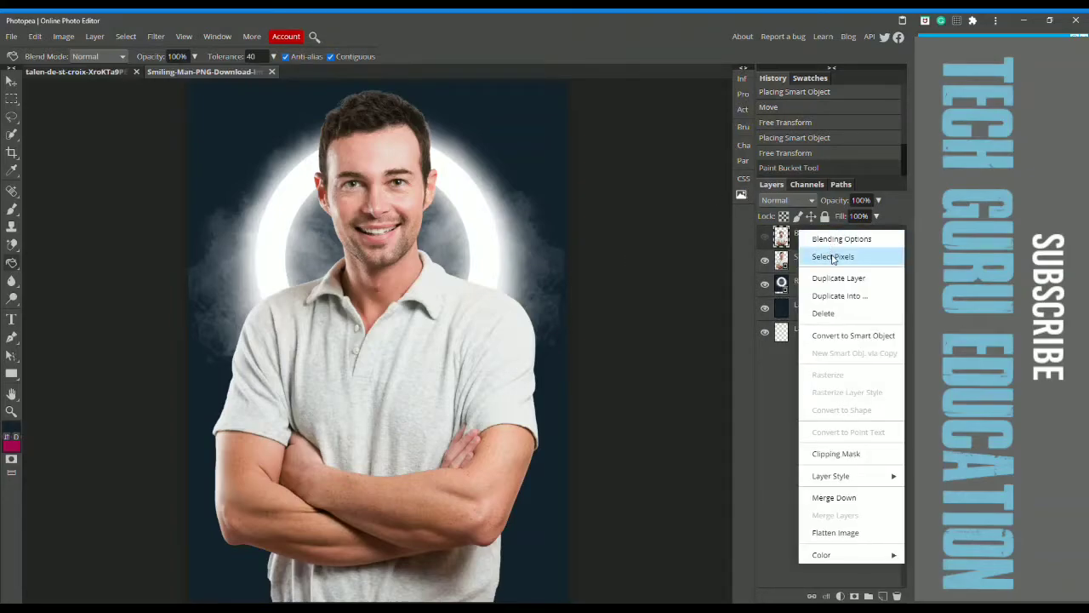
{"action": "left_click", "coordinate": [840, 239]}
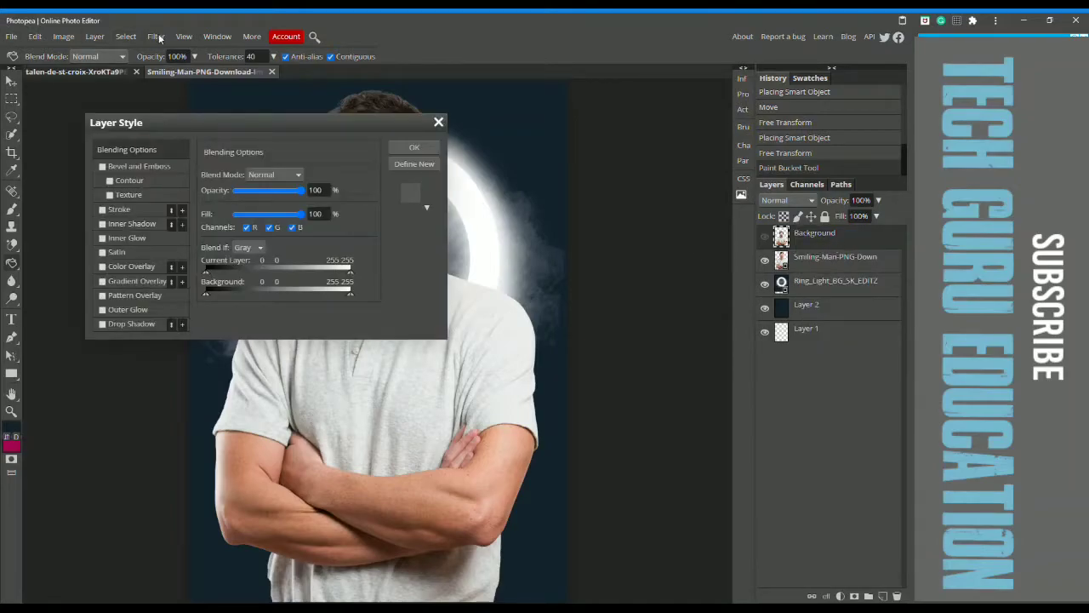
{"action": "left_click_drag", "start_coordinate": [211, 124], "coordinate": [663, 86]}
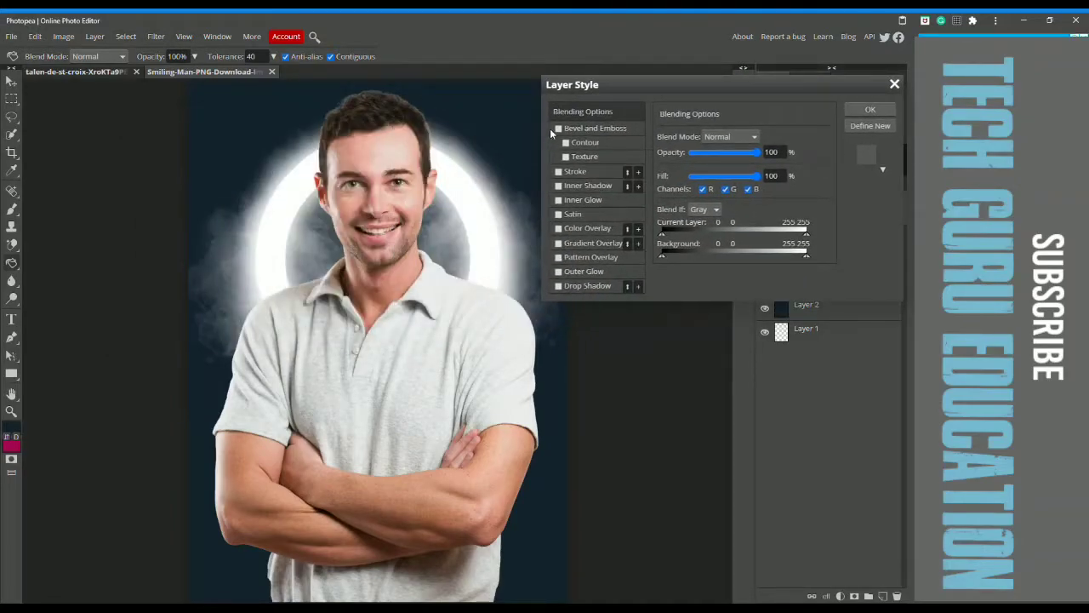
{"action": "left_click", "coordinate": [559, 128]}
{"action": "left_click", "coordinate": [559, 130]}
{"action": "left_click", "coordinate": [559, 287]}
{"action": "left_click", "coordinate": [559, 286]}
{"action": "left_click", "coordinate": [895, 83]}
{"action": "left_click", "coordinate": [766, 238]}
{"action": "left_click", "coordinate": [766, 237]}
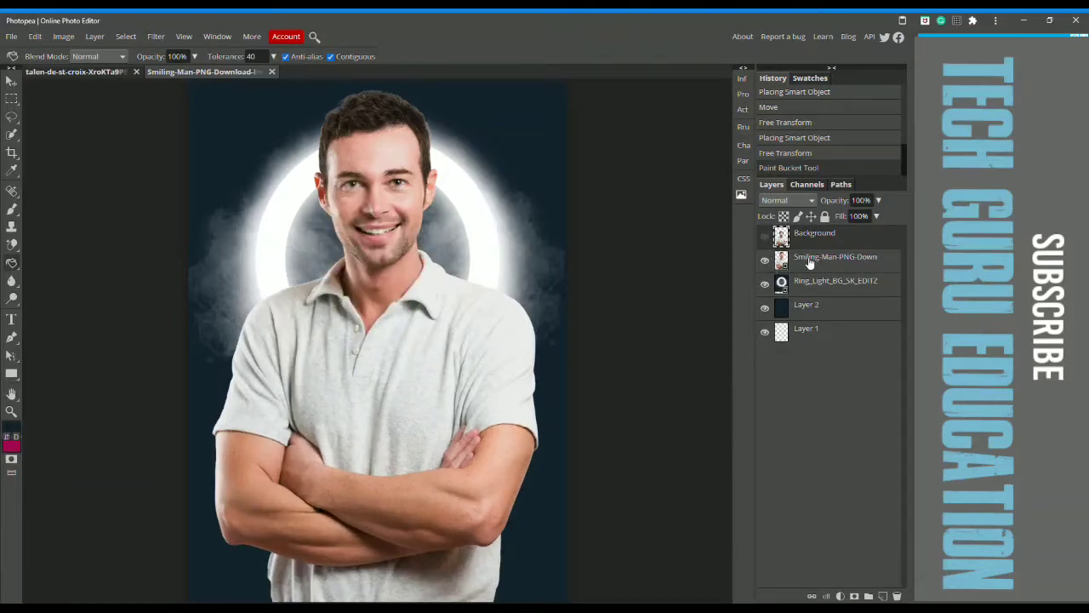
Step: Try the Bevel and Emboss and Pattern Overlay layer styles on the Smiling-Man-PNG-Down layer
{"action": "left_click", "coordinate": [810, 264]}
{"action": "right_click", "coordinate": [800, 255]}
{"action": "left_click", "coordinate": [821, 262]}
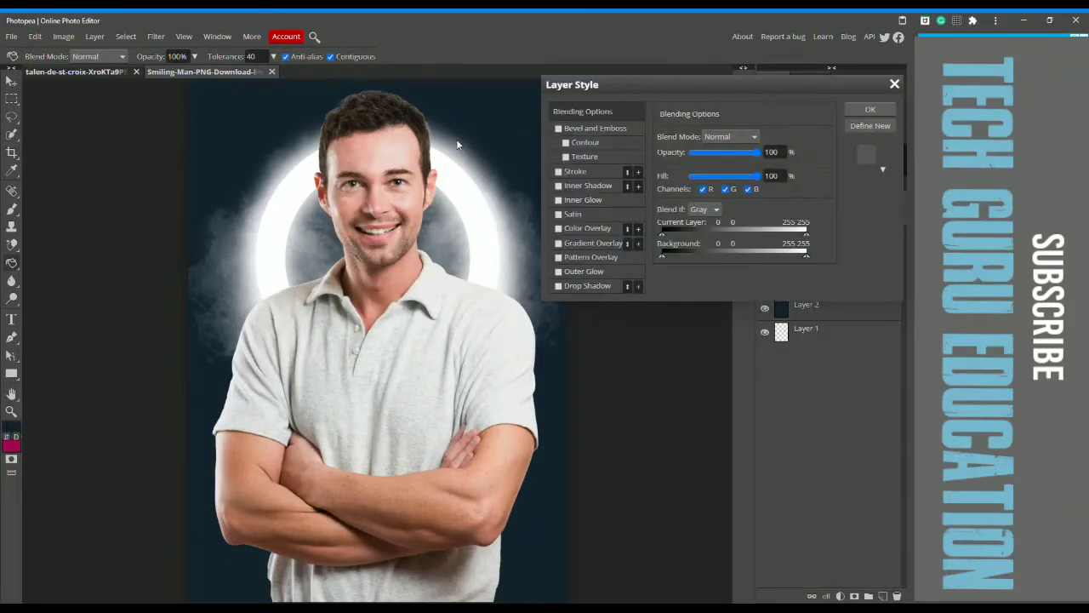
{"action": "left_click", "coordinate": [560, 129]}
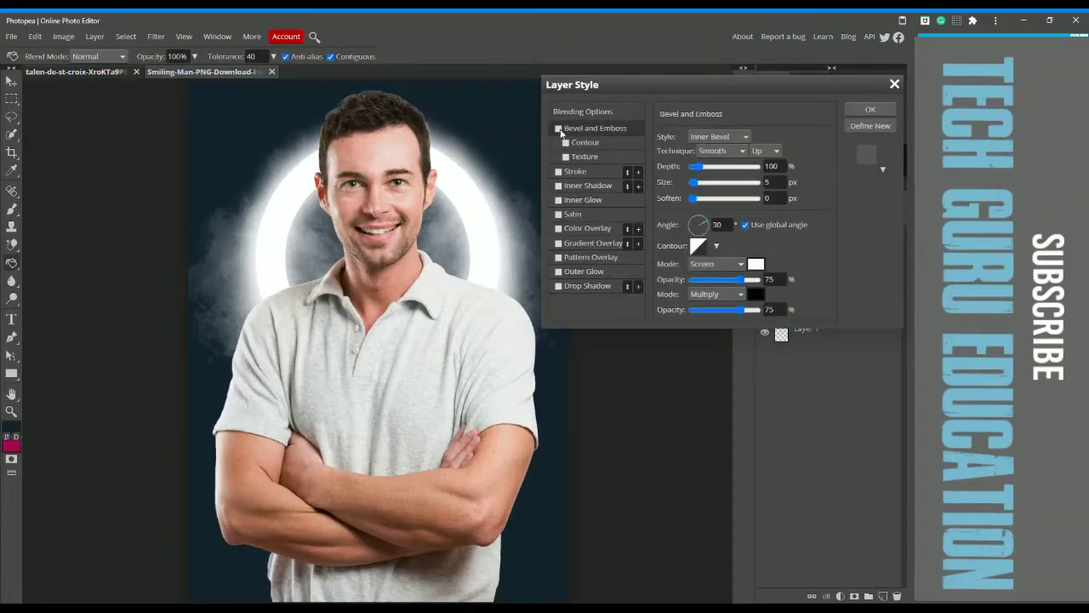
{"action": "left_click", "coordinate": [559, 129]}
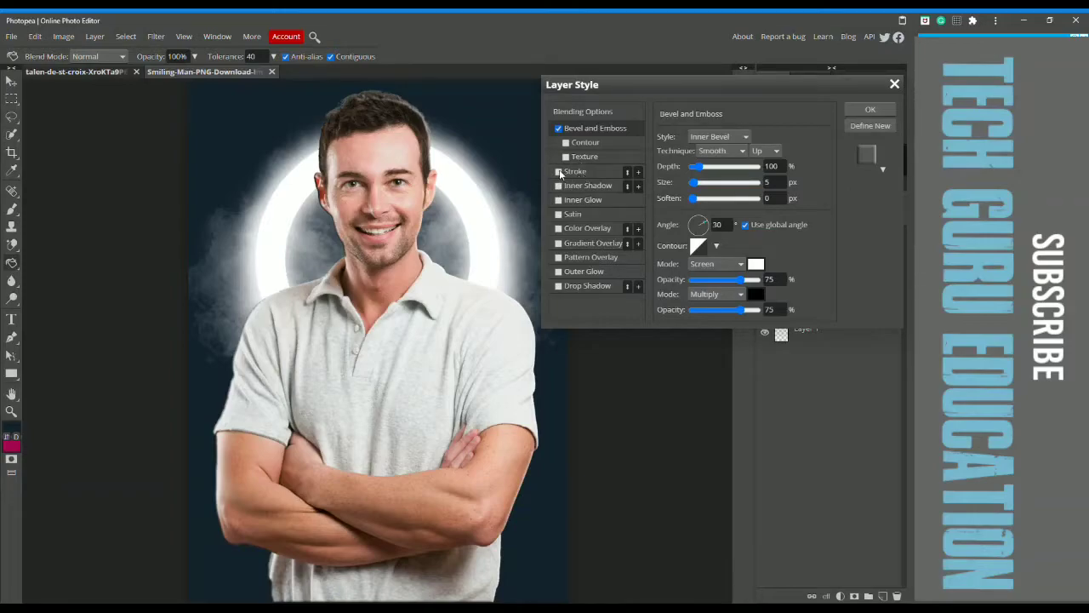
{"action": "left_click", "coordinate": [558, 128]}
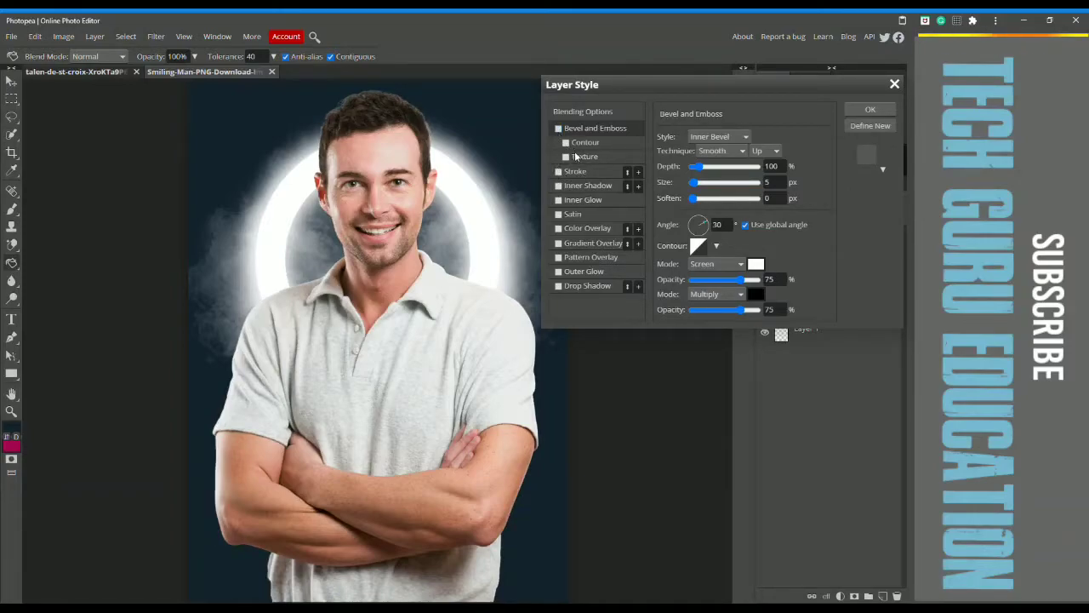
{"action": "left_click", "coordinate": [578, 157]}
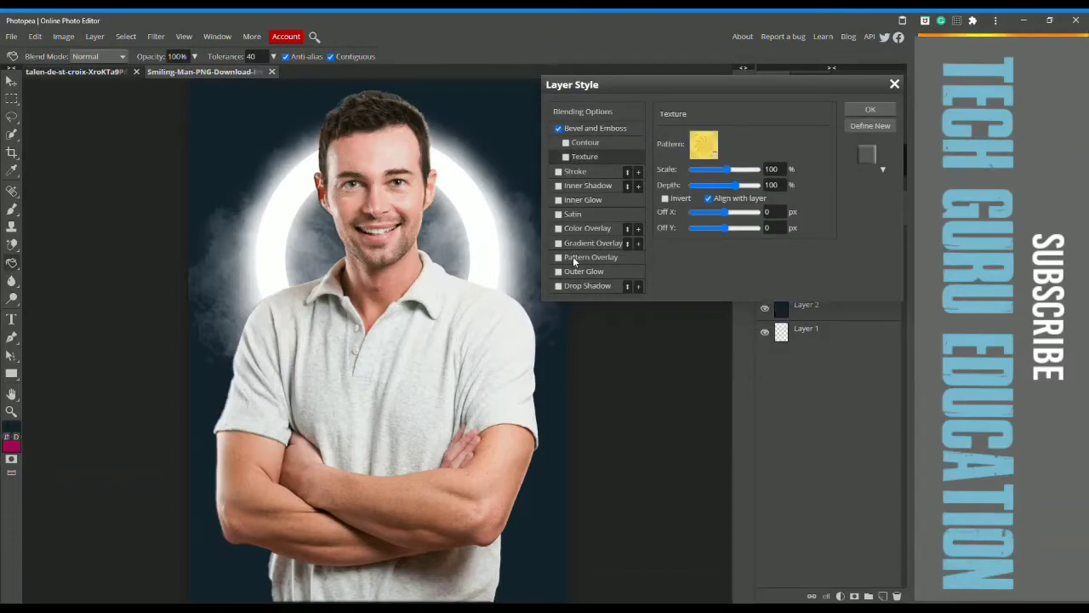
{"action": "left_click", "coordinate": [575, 258]}
{"action": "left_click", "coordinate": [558, 128]}
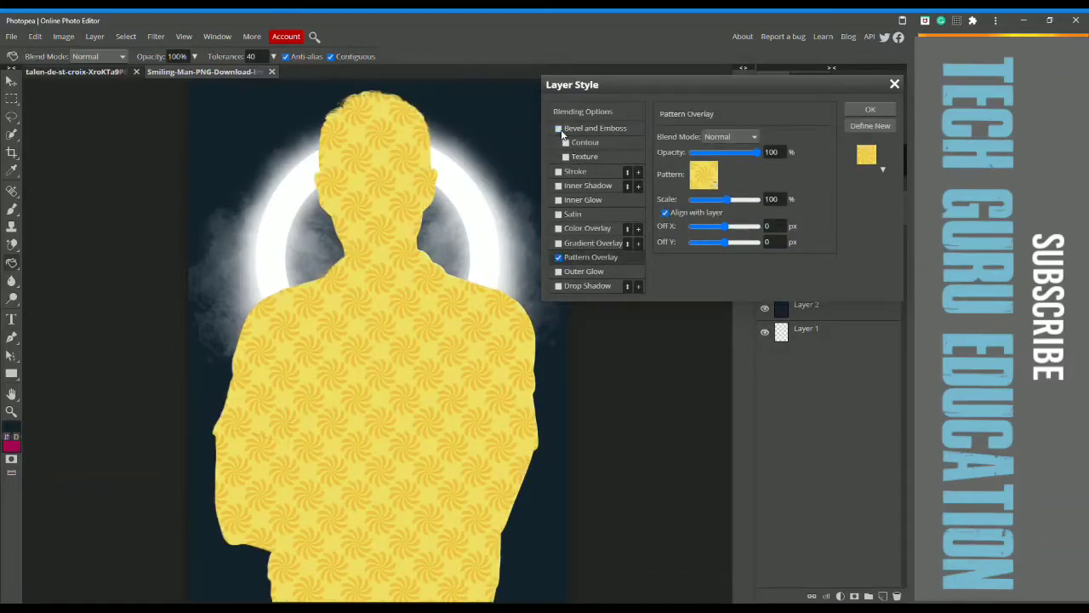
{"action": "left_click", "coordinate": [558, 256]}
Step: Try an Outer Glow with 2% spread on the Smiling-Man-PNG-Down layer, and revert to the state before the layer style
{"action": "left_click", "coordinate": [578, 273]}
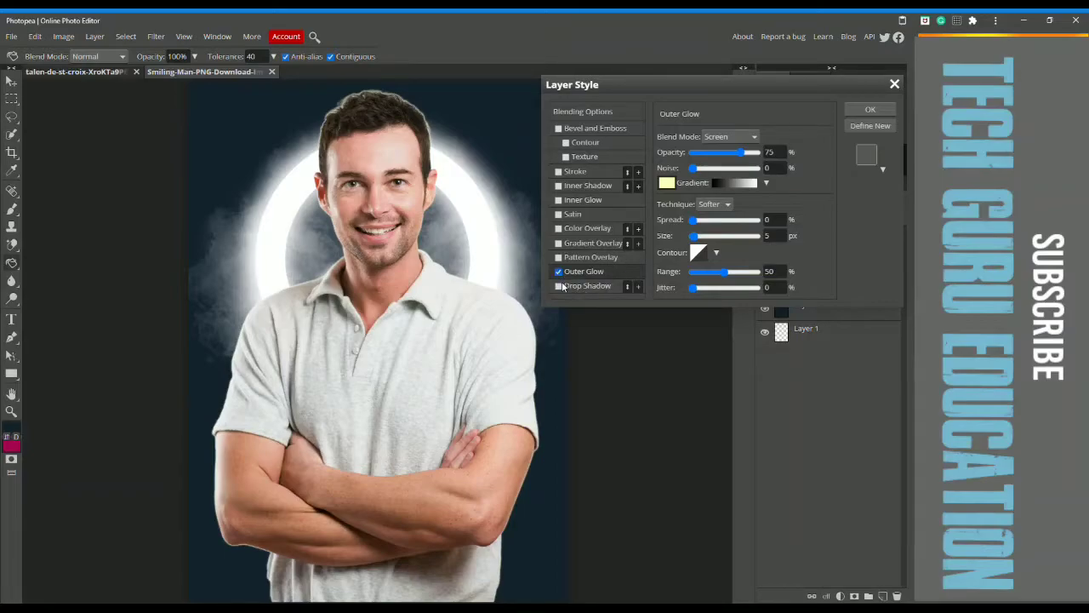
{"action": "left_click", "coordinate": [559, 287]}
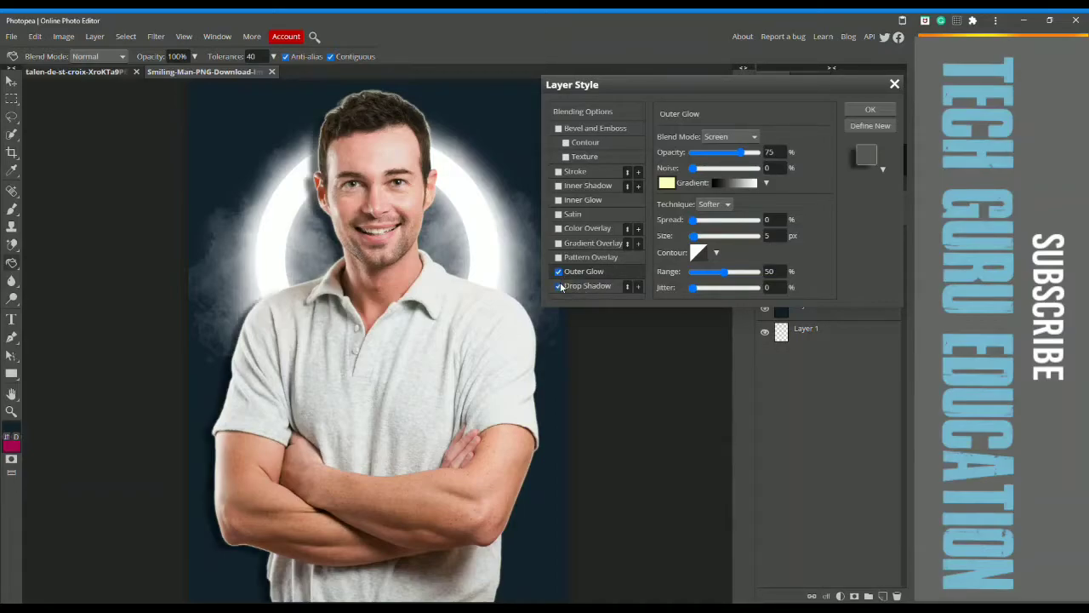
{"action": "left_click", "coordinate": [559, 286]}
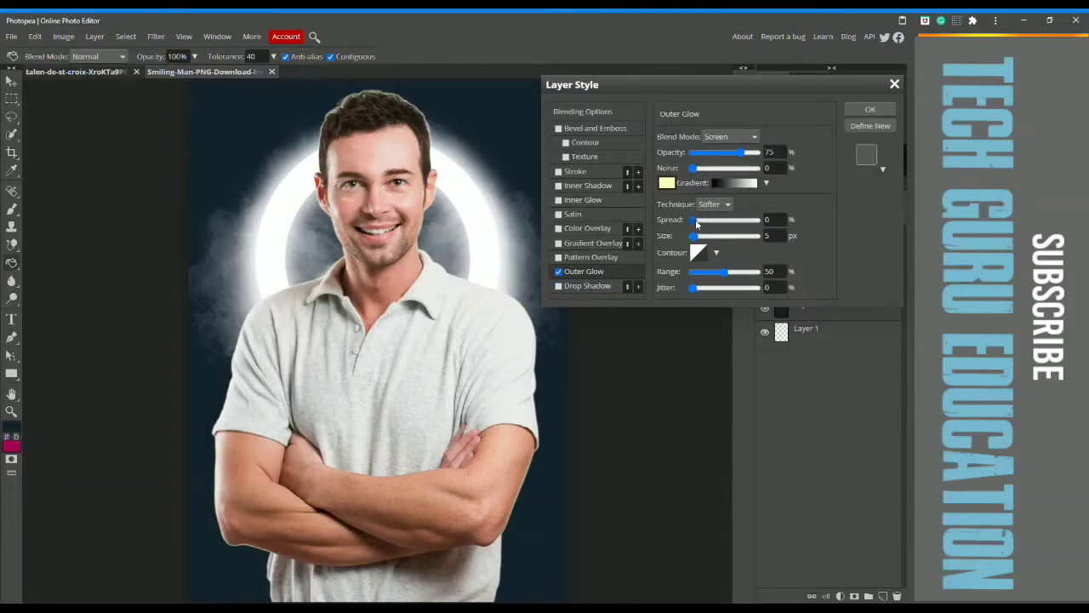
{"action": "mouse_move", "coordinate": [695, 219]}
{"action": "left_mouse_down"}
{"action": "mouse_move", "coordinate": [716, 220]}
{"action": "mouse_move", "coordinate": [691, 219]}
{"action": "left_mouse_up"}
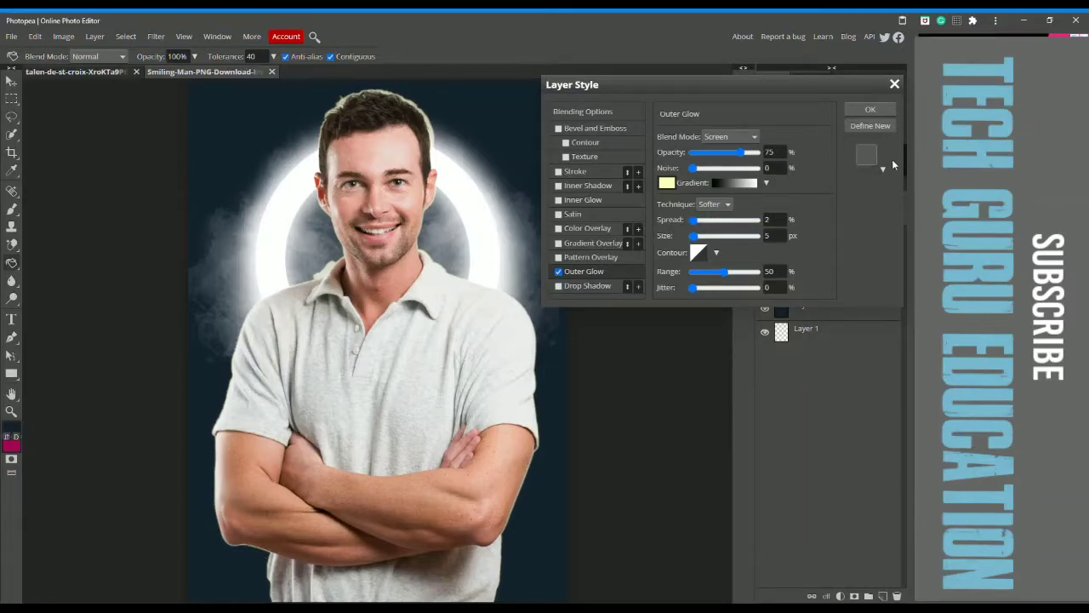
{"action": "left_click", "coordinate": [879, 111]}
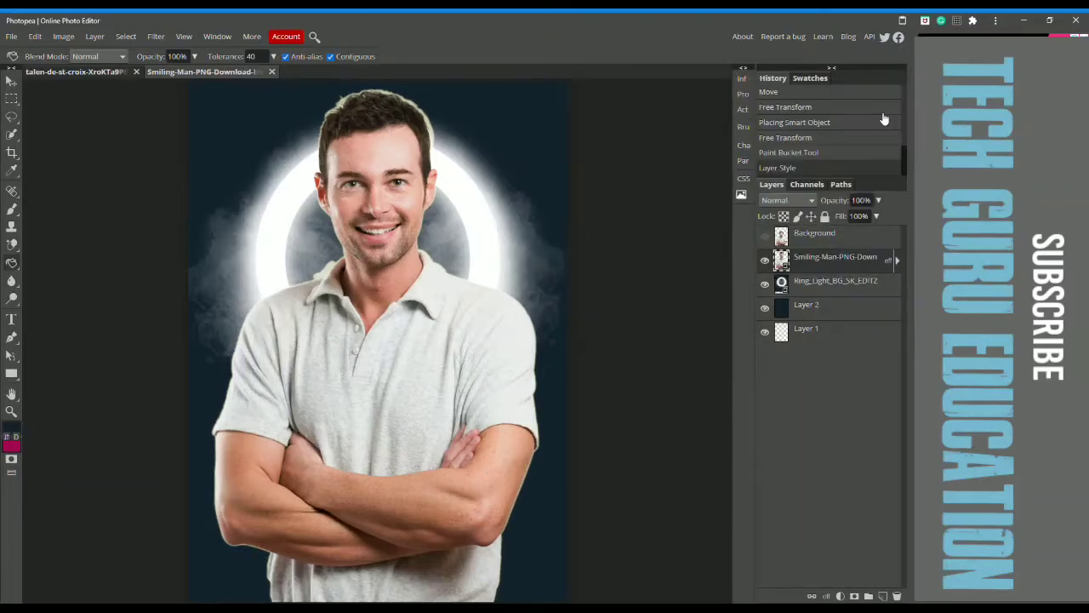
{"action": "left_click", "coordinate": [807, 154]}
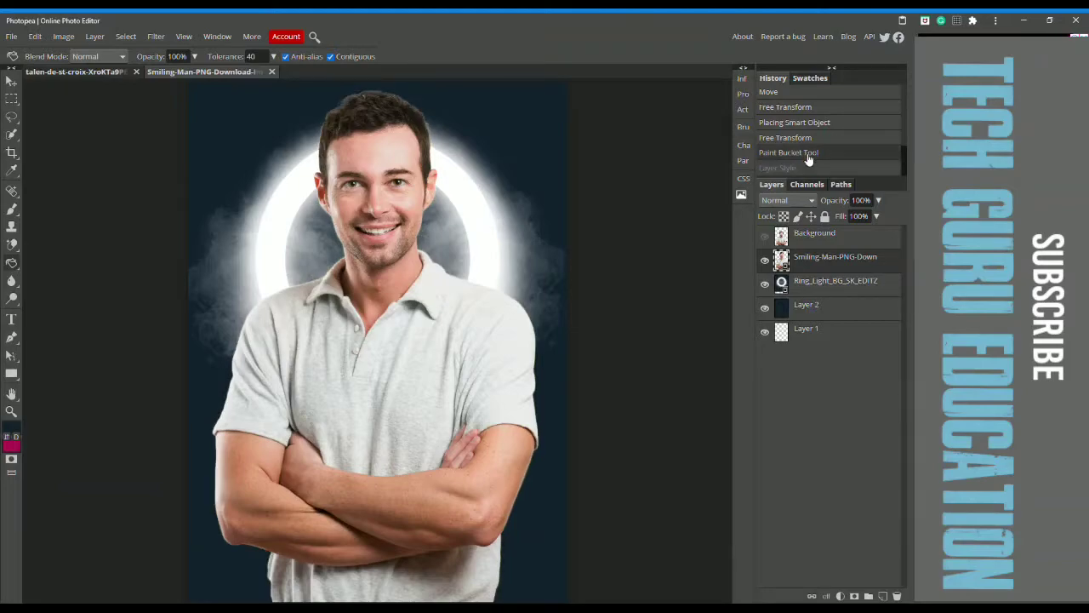
Step: Apply a Brightness/Contrast adjustment to the Smiling-Man-PNG-Down layer
{"action": "left_click", "coordinate": [838, 244]}
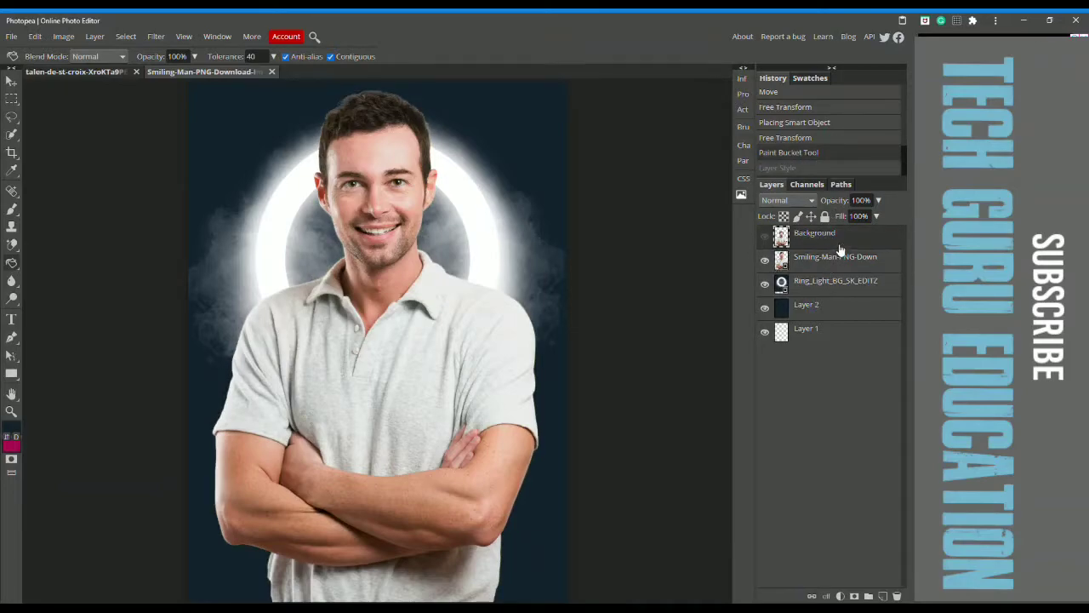
{"action": "left_click", "coordinate": [799, 261]}
{"action": "left_click", "coordinate": [94, 37]}
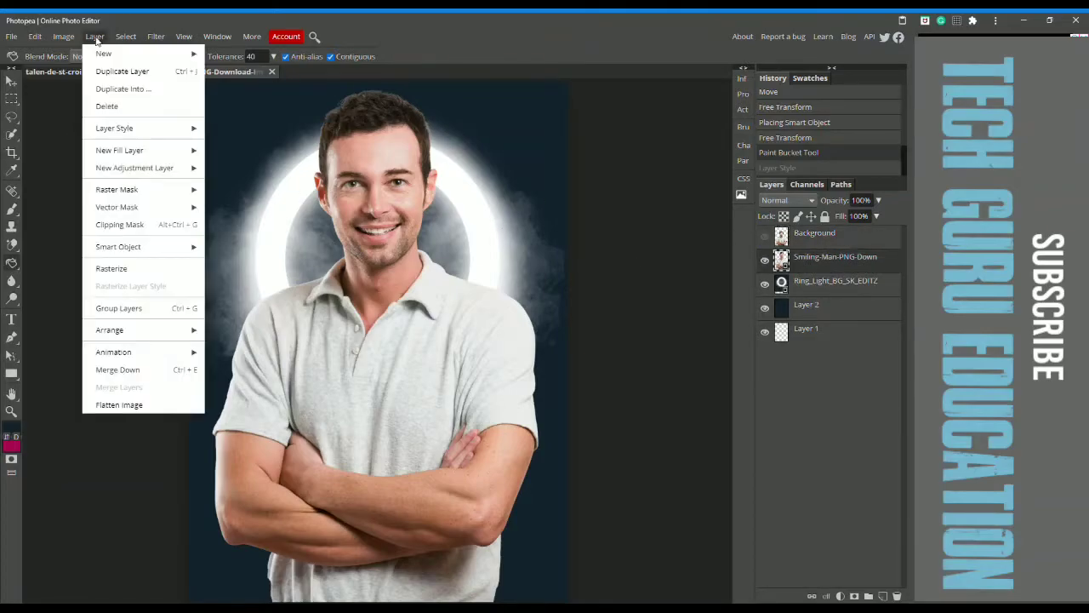
{"action": "mouse_move", "coordinate": [73, 37]}
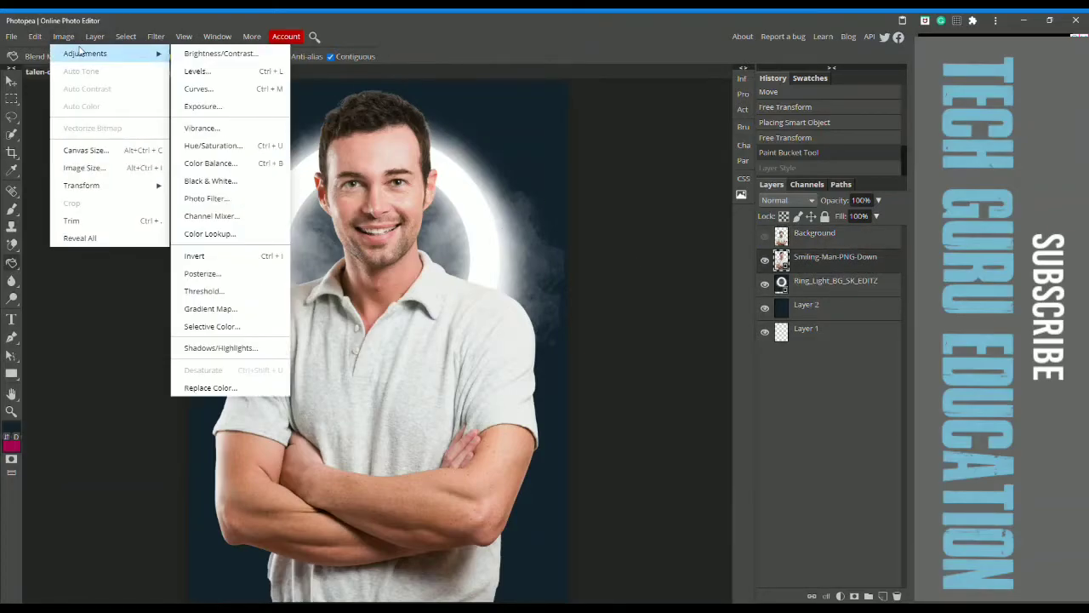
{"action": "left_click", "coordinate": [200, 55]}
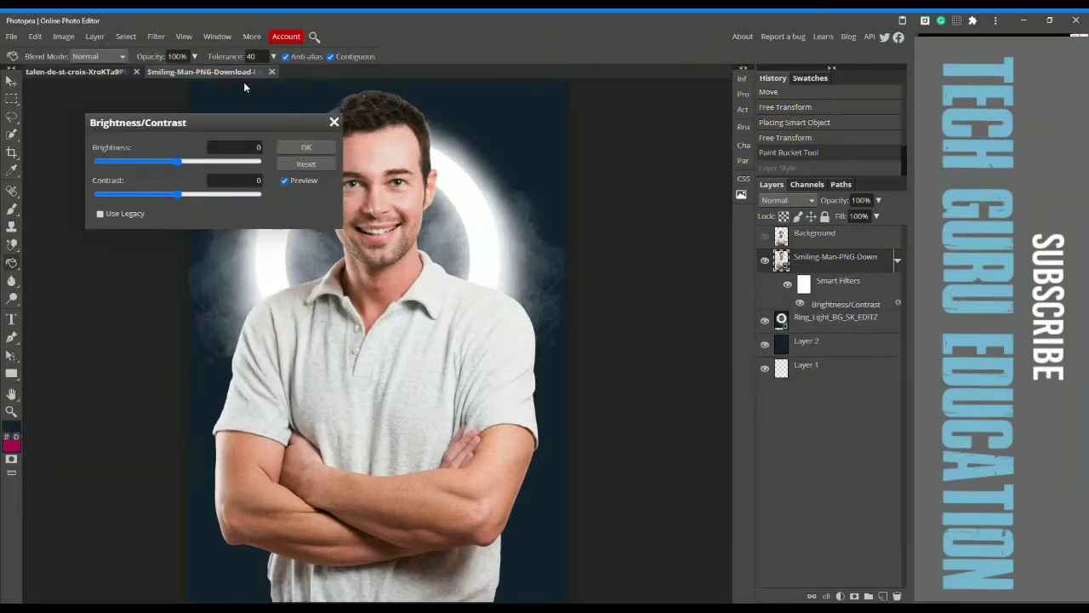
{"action": "left_click_drag", "start_coordinate": [217, 125], "coordinate": [582, 110]}
{"action": "left_click_drag", "start_coordinate": [545, 150], "coordinate": [542, 179]}
{"action": "left_click", "coordinate": [671, 133]}
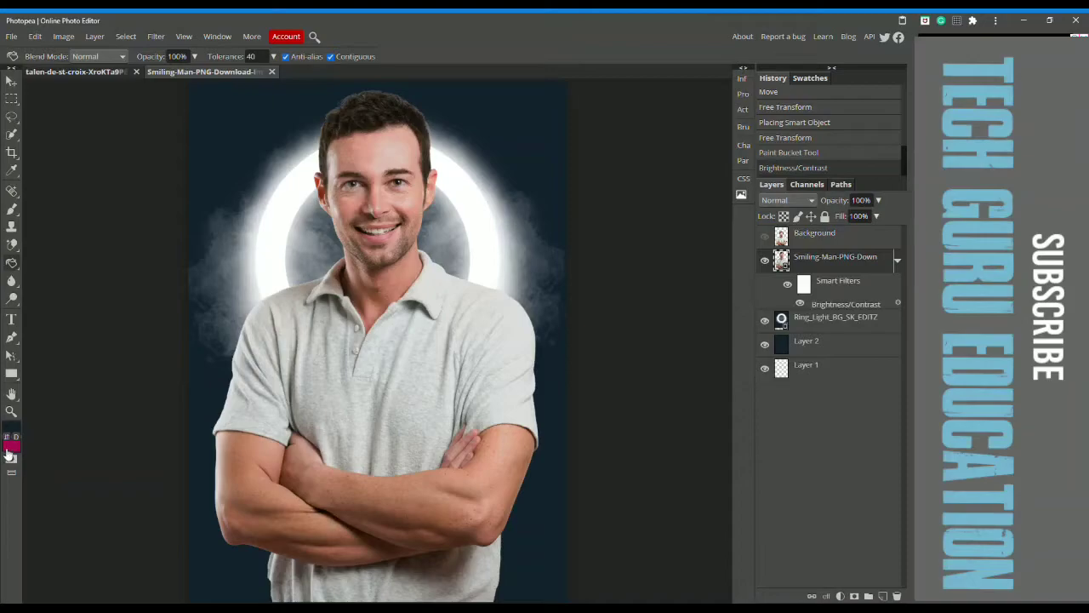
Step: Add a new layer above the Background layer and place the Smoke image on top of it
{"action": "left_click", "coordinate": [11, 411]}
{"action": "left_click", "coordinate": [57, 398]}
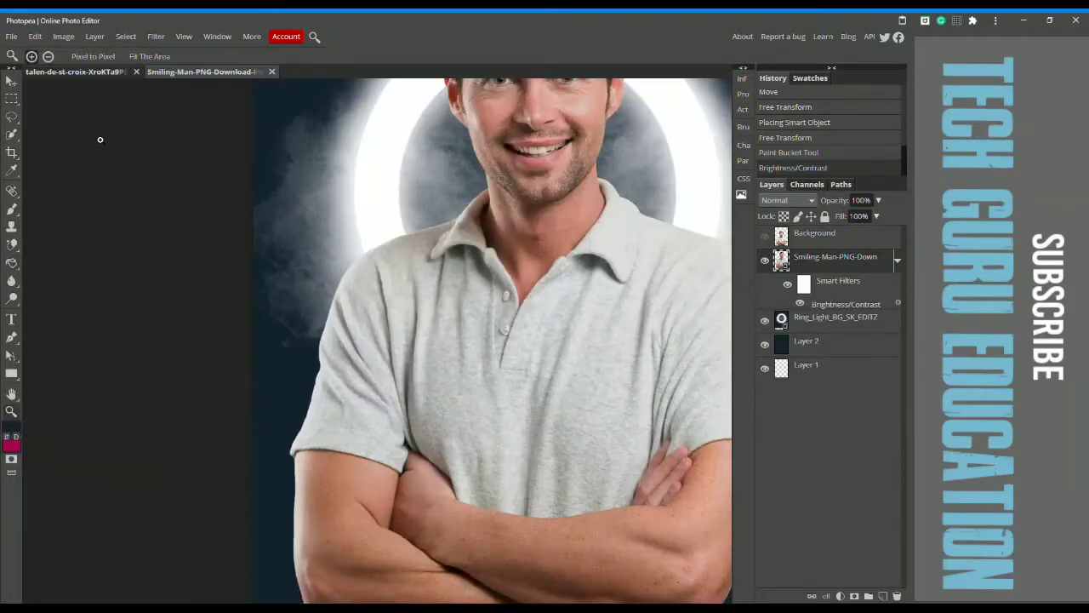
{"action": "left_click", "coordinate": [154, 223], "text": "alt"}
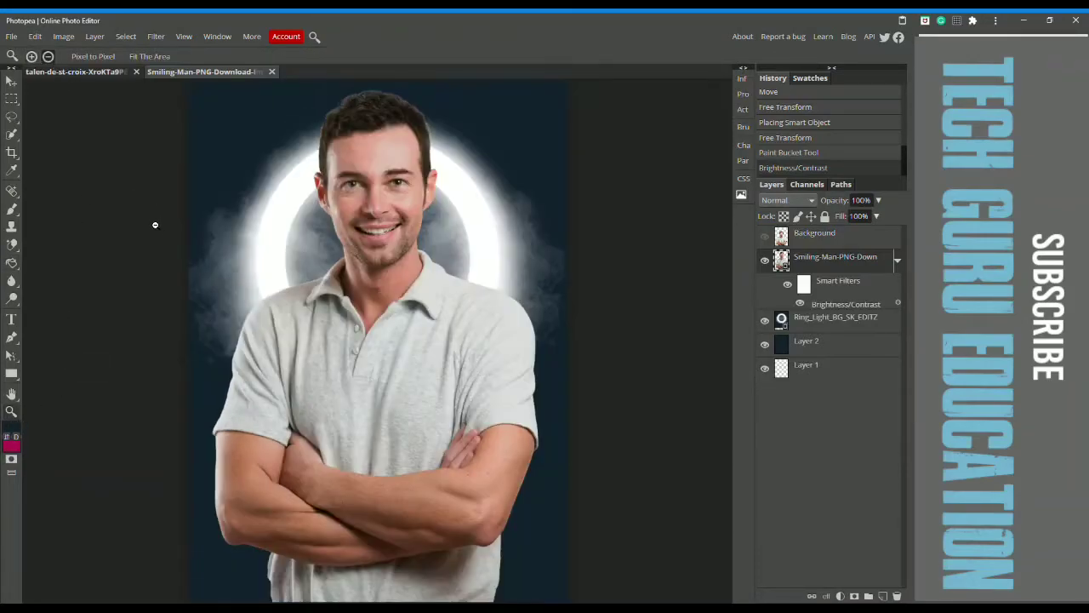
{"action": "left_click", "coordinate": [152, 233], "text": "alt"}
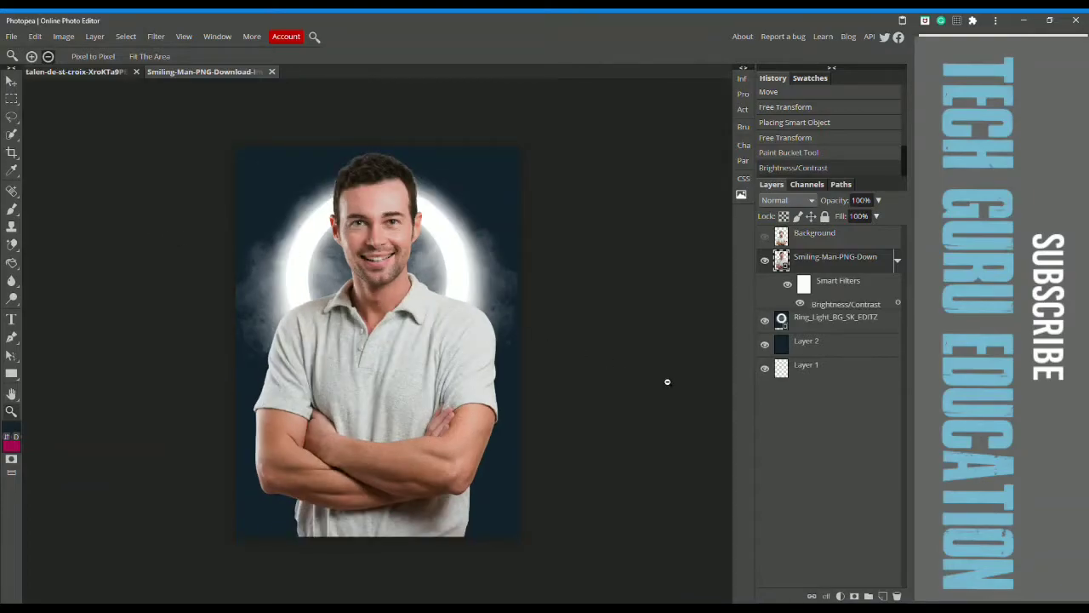
{"action": "left_click", "coordinate": [856, 236]}
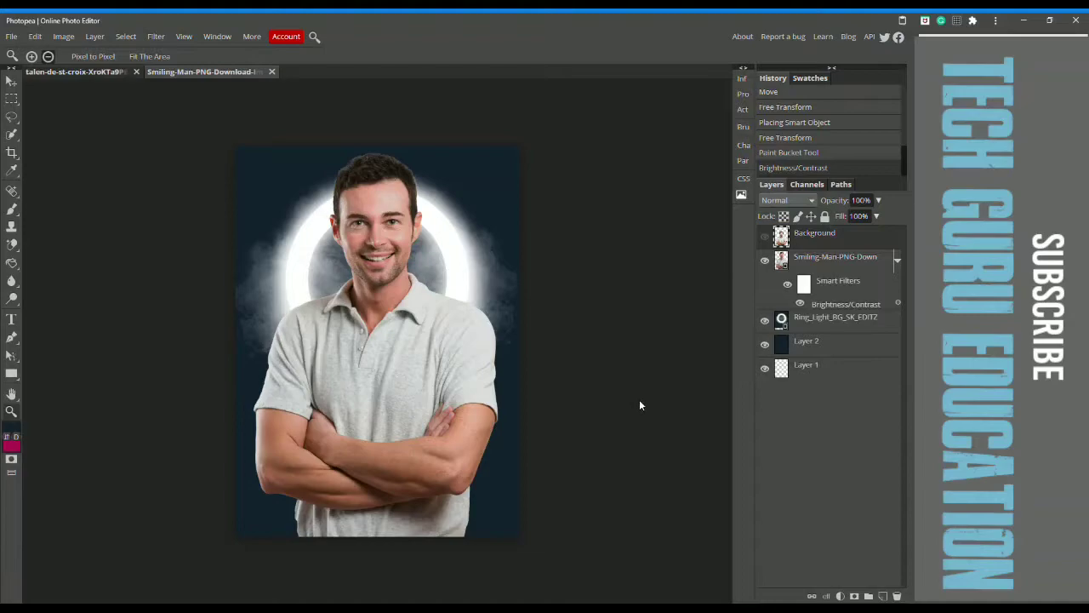
{"action": "key", "text": "ctrl+shift+n"}
{"action": "left_click", "coordinate": [11, 37]}
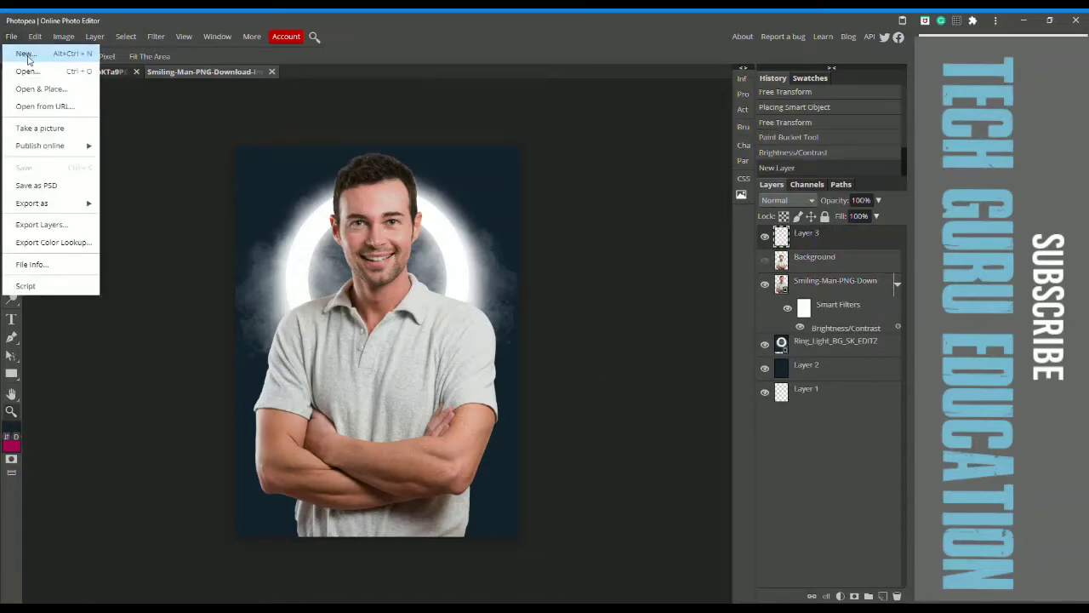
{"action": "left_click", "coordinate": [38, 84]}
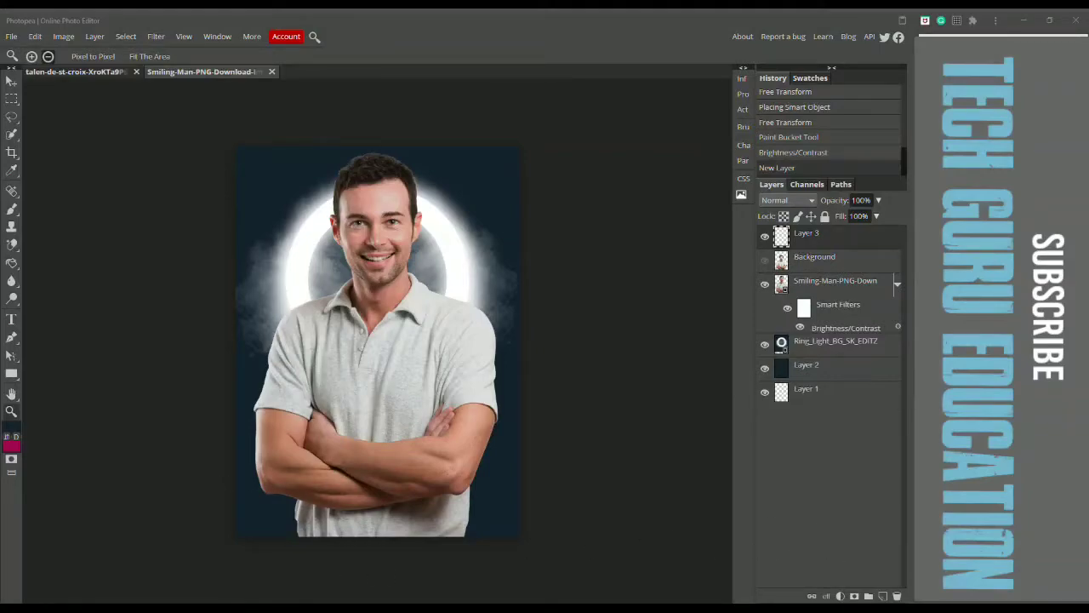
{"action": "mouse_move", "coordinate": [482, 415]}
{"action": "left_mouse_down"}
{"action": "mouse_move", "coordinate": [480, 471]}
{"action": "mouse_move", "coordinate": [474, 411]}
{"action": "left_mouse_up"}
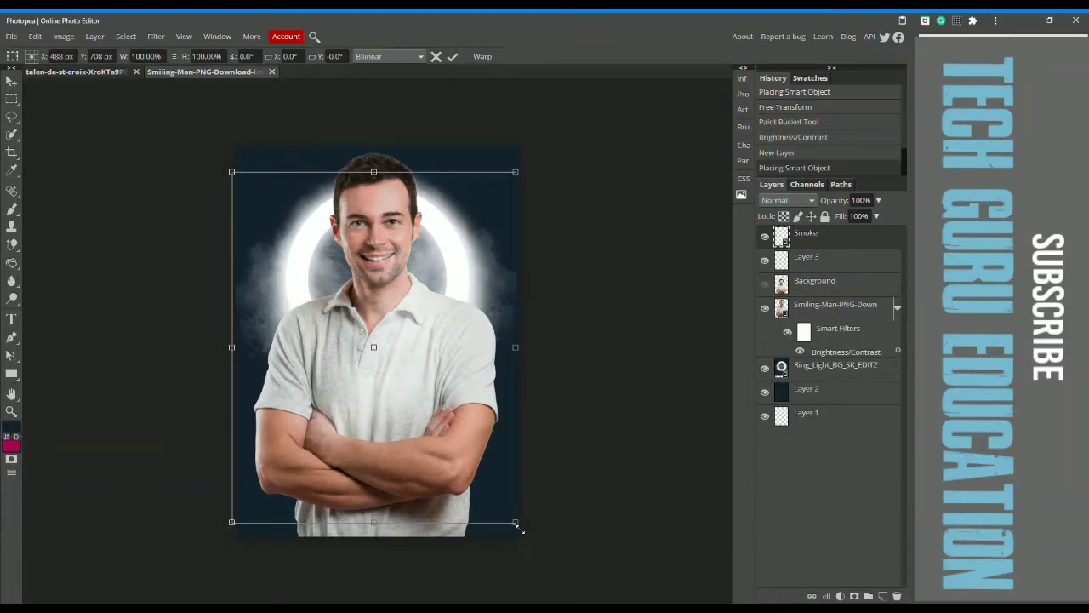
Step: Stretch the Smoke image's lower corners outward and reposition it over the man's arms and the lower part of the canvas
{"action": "left_click_drag", "start_coordinate": [516, 523], "coordinate": [541, 554]}
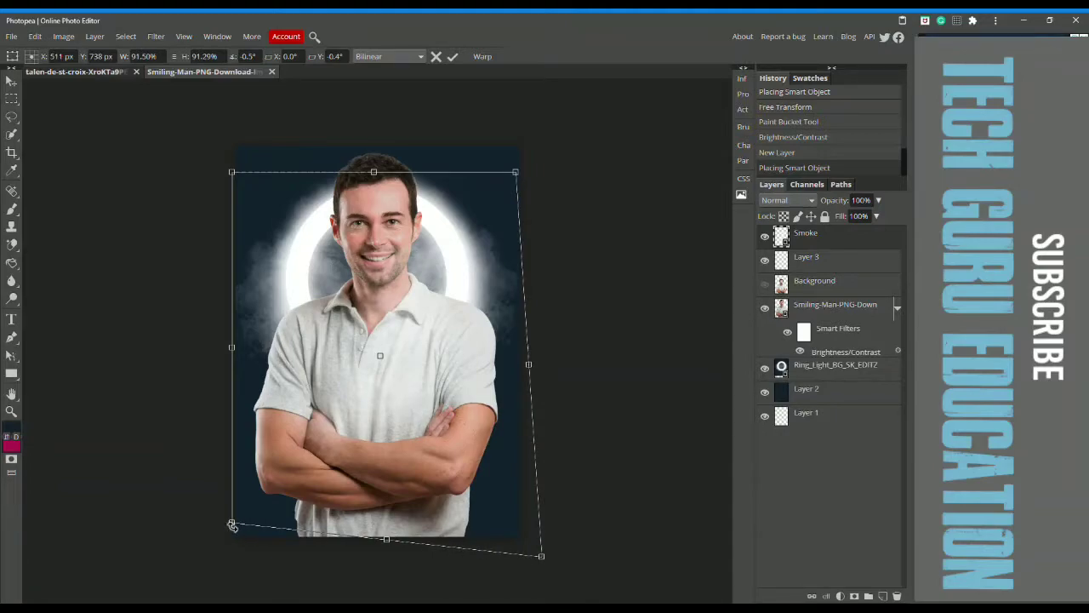
{"action": "left_click_drag", "start_coordinate": [232, 522], "coordinate": [181, 602]}
{"action": "left_click_drag", "start_coordinate": [324, 474], "coordinate": [323, 519]}
{"action": "left_click_drag", "start_coordinate": [531, 466], "coordinate": [624, 471]}
{"action": "left_click_drag", "start_coordinate": [497, 476], "coordinate": [479, 503]}
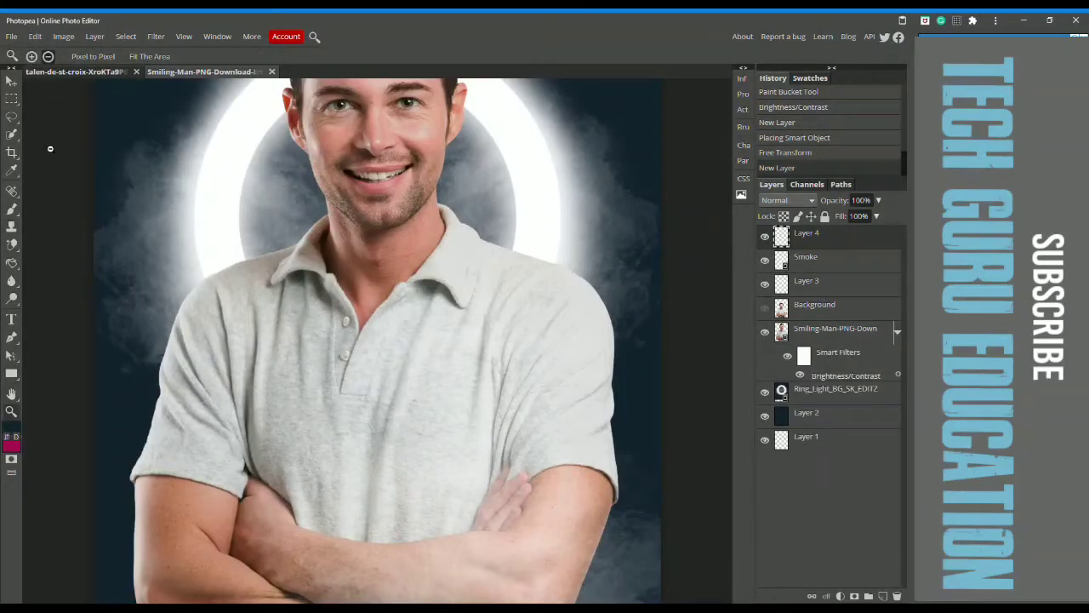
Step: Move the new Layer 4 between the Smiling-Man-PNG-Down and Ring_Light_BG_SK_EDITZ layers
{"action": "left_click", "coordinate": [73, 127]}
{"action": "left_click", "coordinate": [48, 56]}
{"action": "left_click", "coordinate": [189, 200]}
{"action": "left_click", "coordinate": [238, 239]}
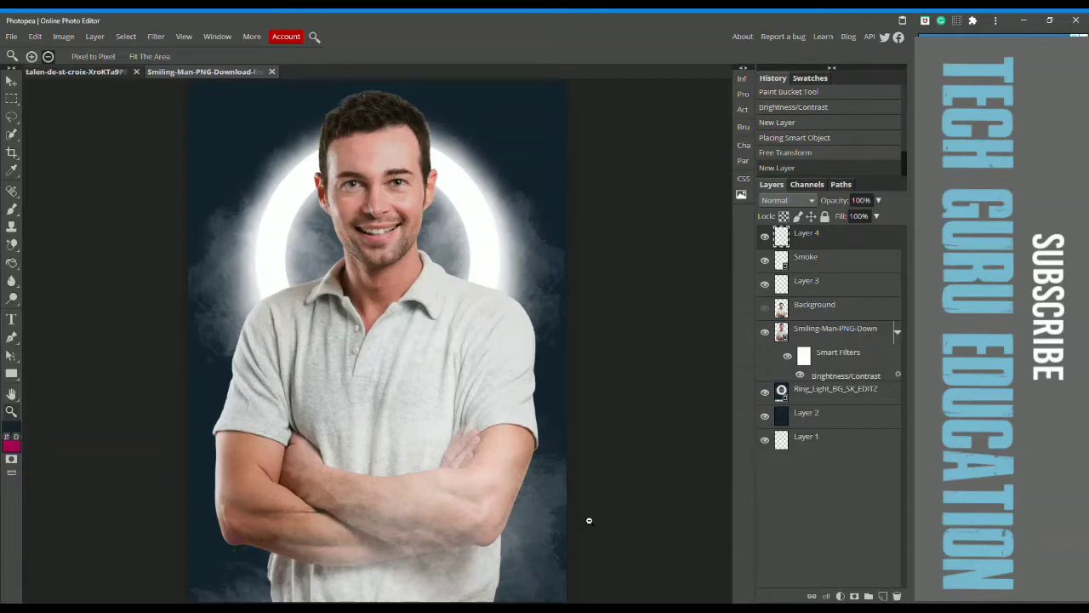
{"action": "left_click", "coordinate": [42, 338]}
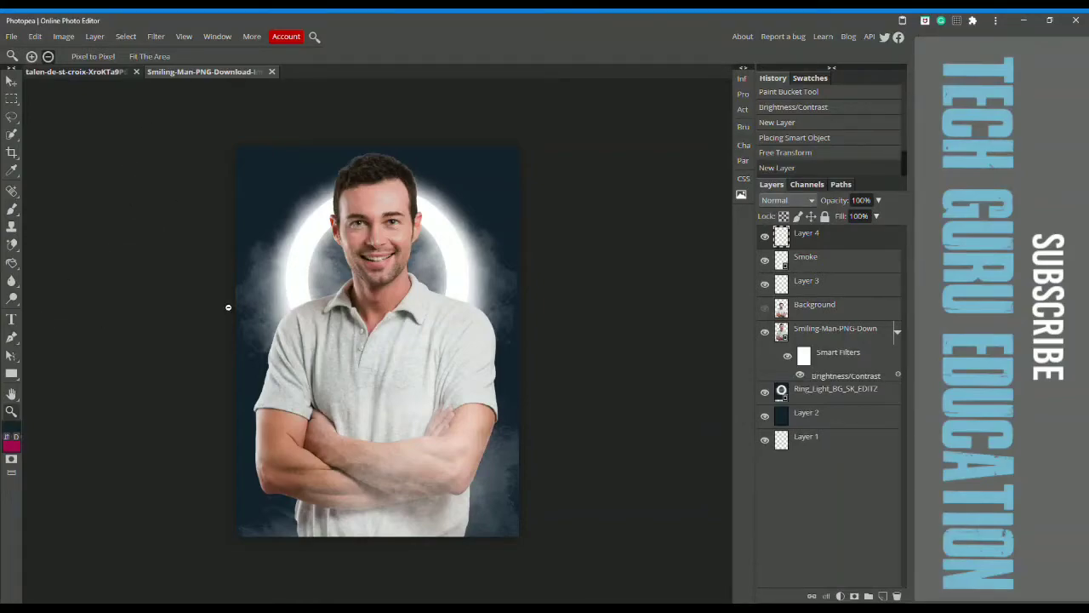
{"action": "left_click_drag", "start_coordinate": [854, 238], "coordinate": [849, 349]}
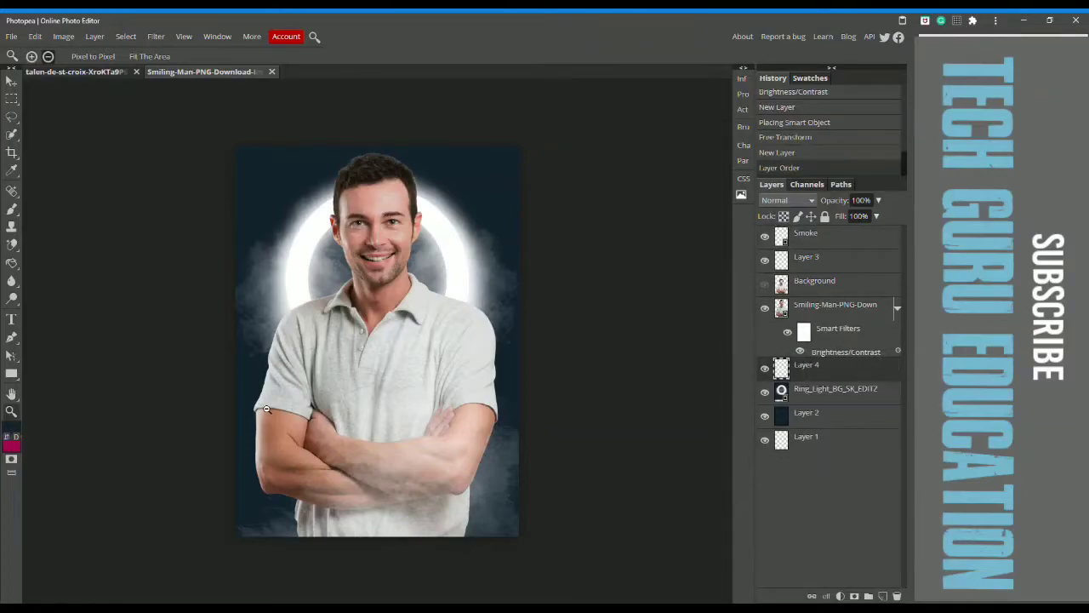
Step: Start a text layer beside the man's shoulder, above Layer 4, with the text size set to 150 px
{"action": "left_click", "coordinate": [11, 319]}
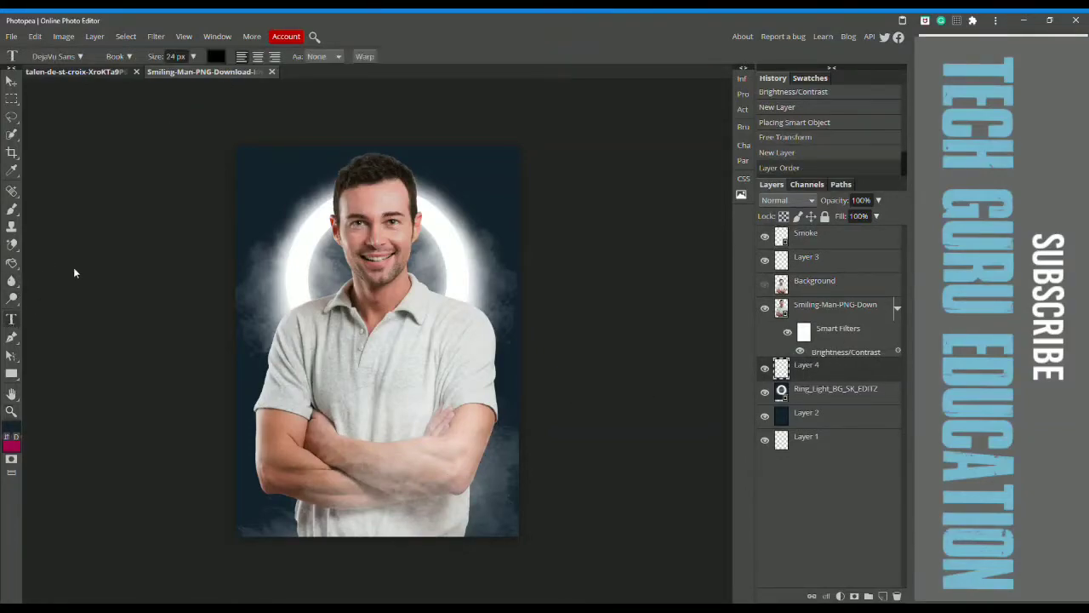
{"action": "left_click", "coordinate": [263, 338]}
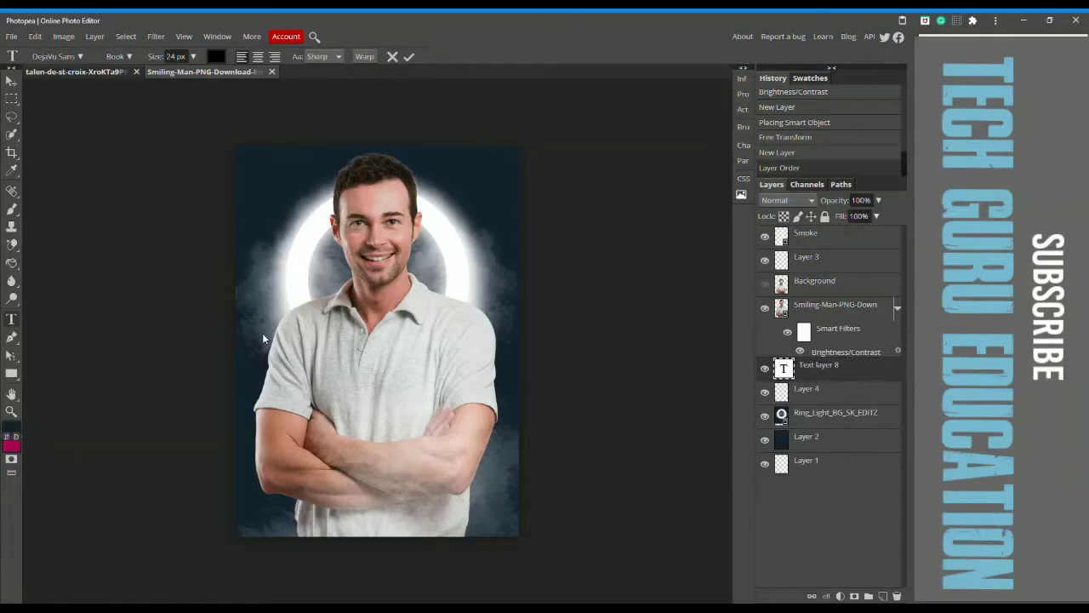
{"action": "left_click", "coordinate": [193, 56]}
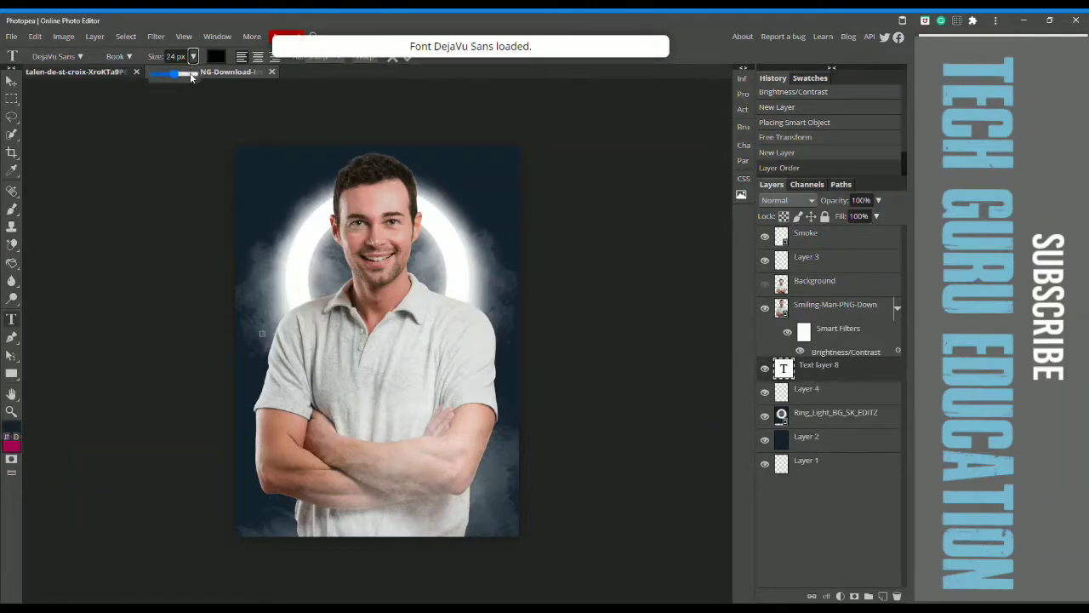
{"action": "left_click_drag", "start_coordinate": [179, 75], "coordinate": [194, 74]}
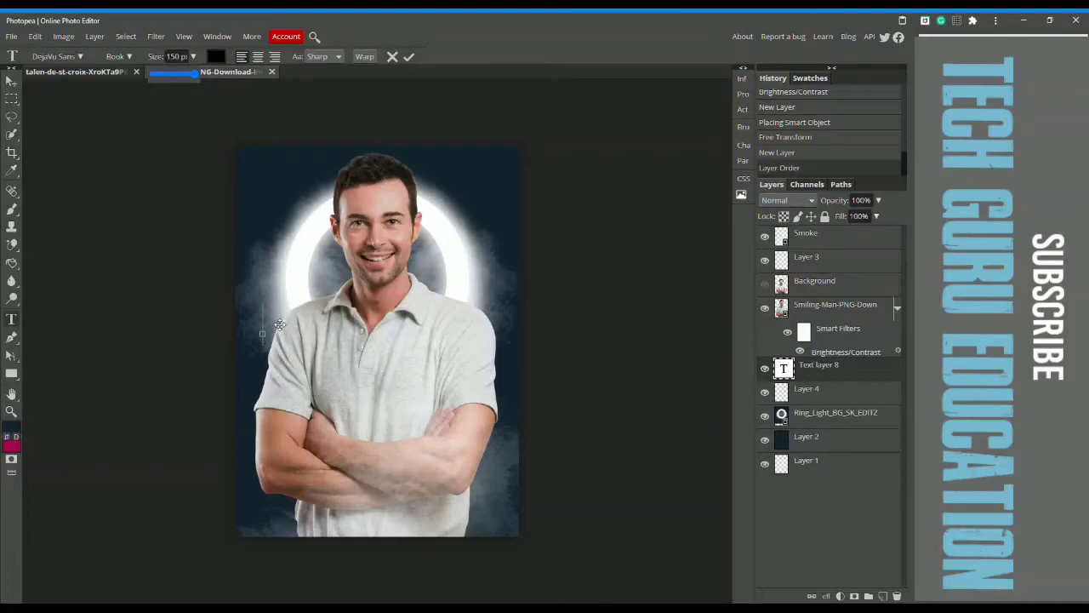
Step: Set the text's font to Distant Galaxy and enter the word Hero
{"action": "left_click", "coordinate": [68, 57]}
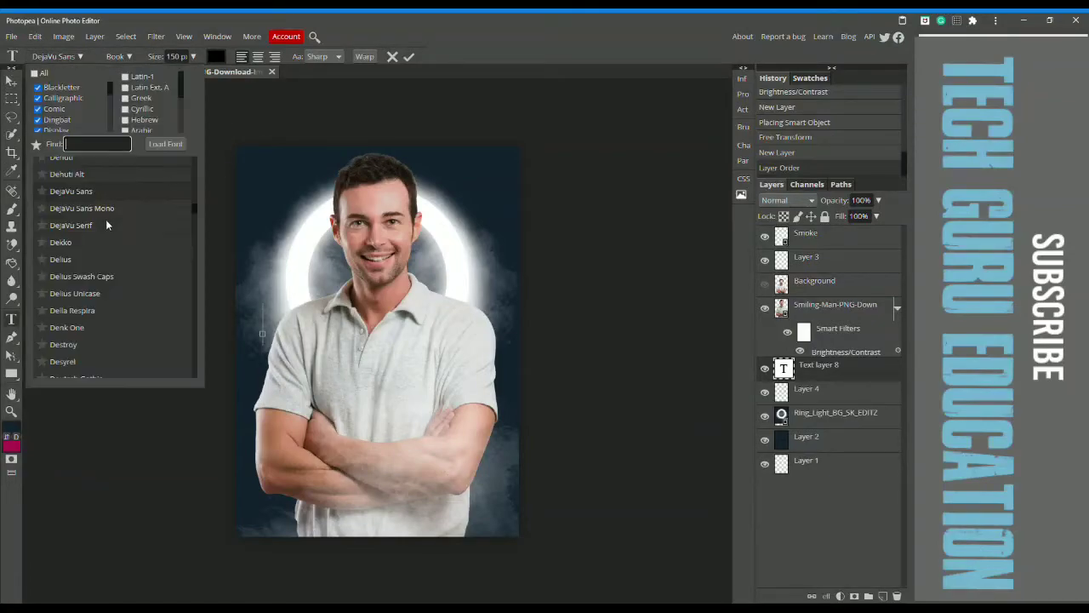
{"action": "scroll", "coordinate": [109, 332], "scroll_direction": "down", "scroll_amount": 2}
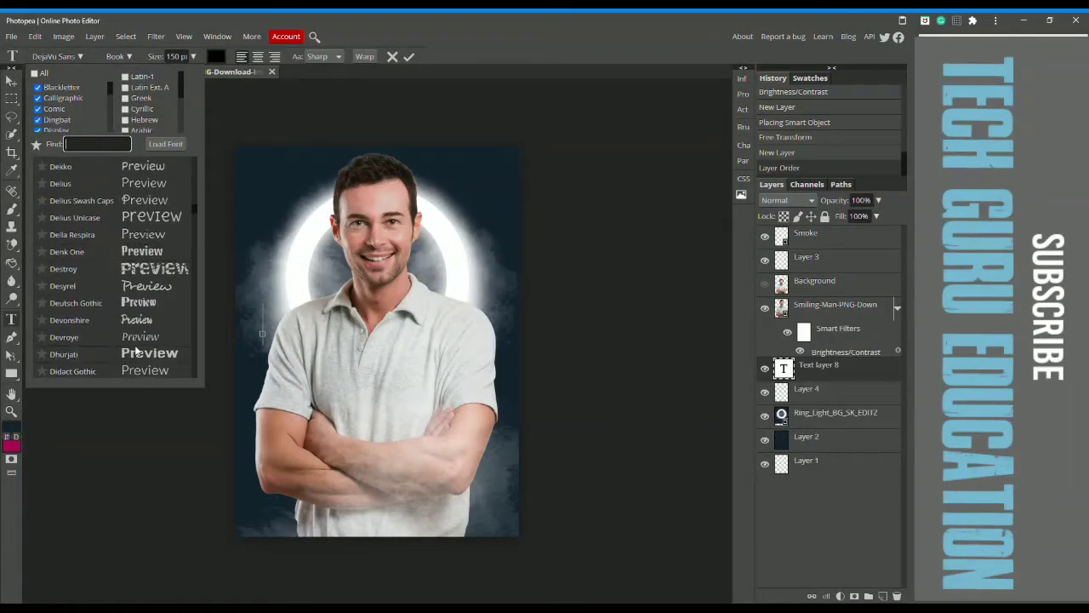
{"action": "scroll", "coordinate": [139, 353], "scroll_direction": "down", "scroll_amount": 8}
{"action": "scroll", "coordinate": [152, 289], "scroll_direction": "up", "scroll_amount": 3}
{"action": "left_click", "coordinate": [160, 213]}
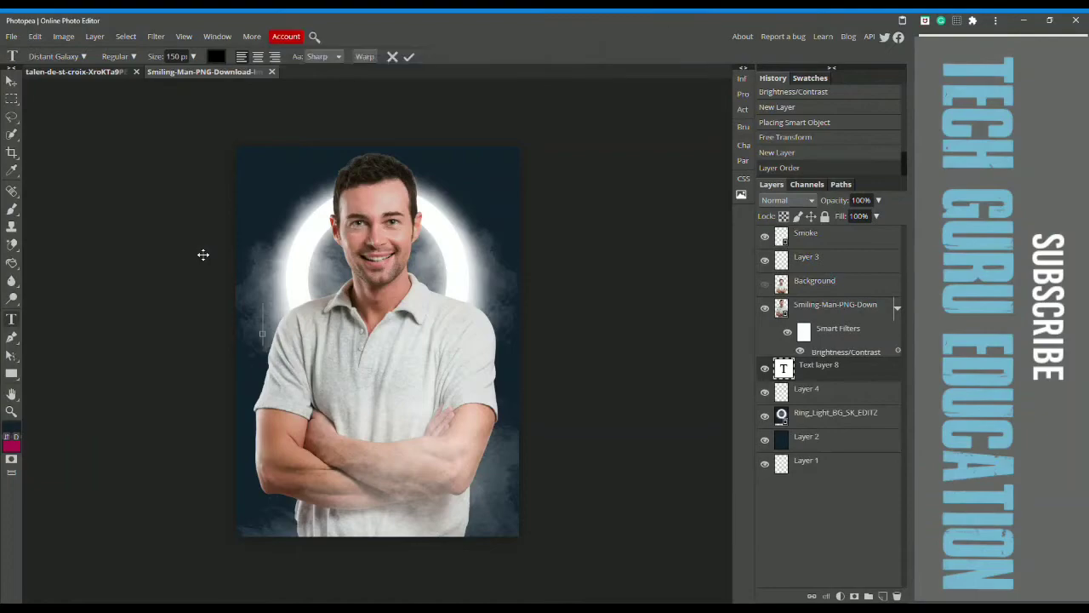
{"action": "type", "text": "HE"}
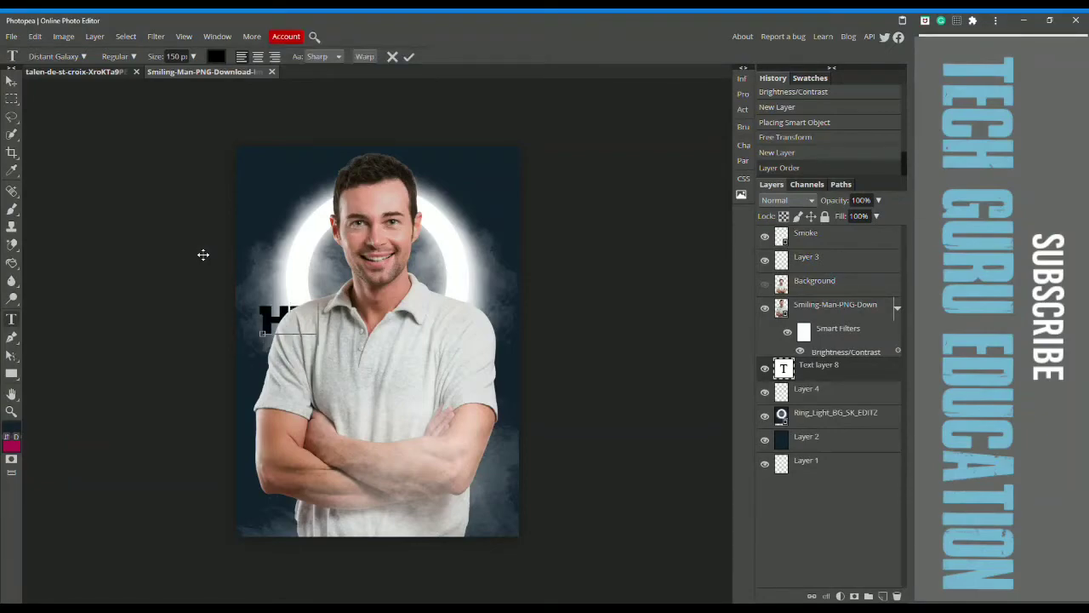
{"action": "type", "text": "R"}
Step: Set the size of the whole Hero text to 250 px
{"action": "key", "text": "ctrl+a"}
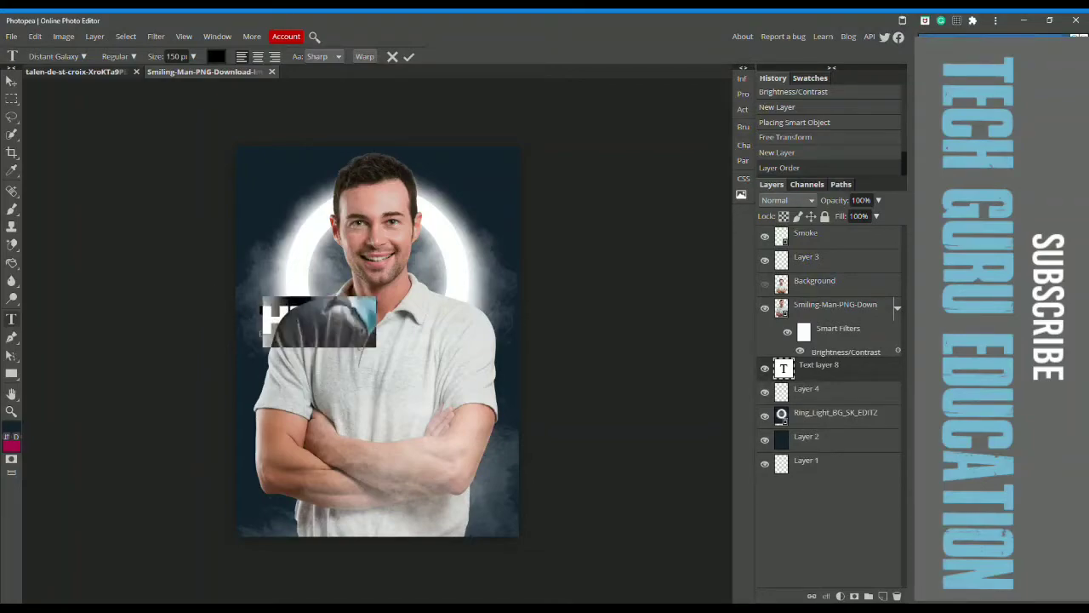
{"action": "left_click", "coordinate": [193, 56]}
{"action": "left_click", "coordinate": [168, 56]}
{"action": "key", "text": "BackSpace"}
{"action": "key", "text": "Return"}
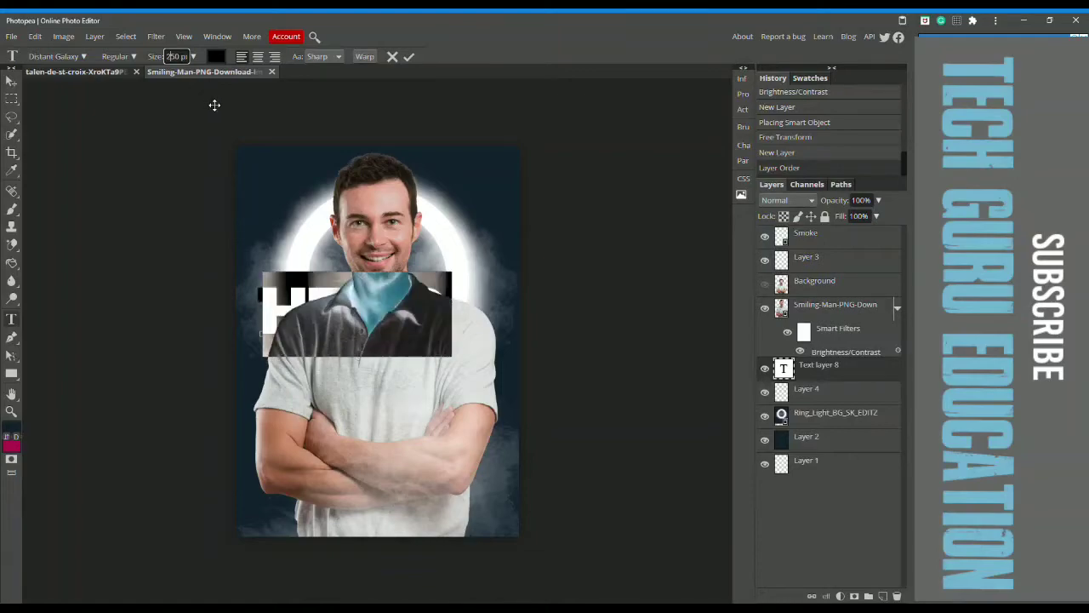
Step: Enlarge the Hero text to 383 px at the canvas's lower edge and add a new layer above it
{"action": "left_click", "coordinate": [341, 322]}
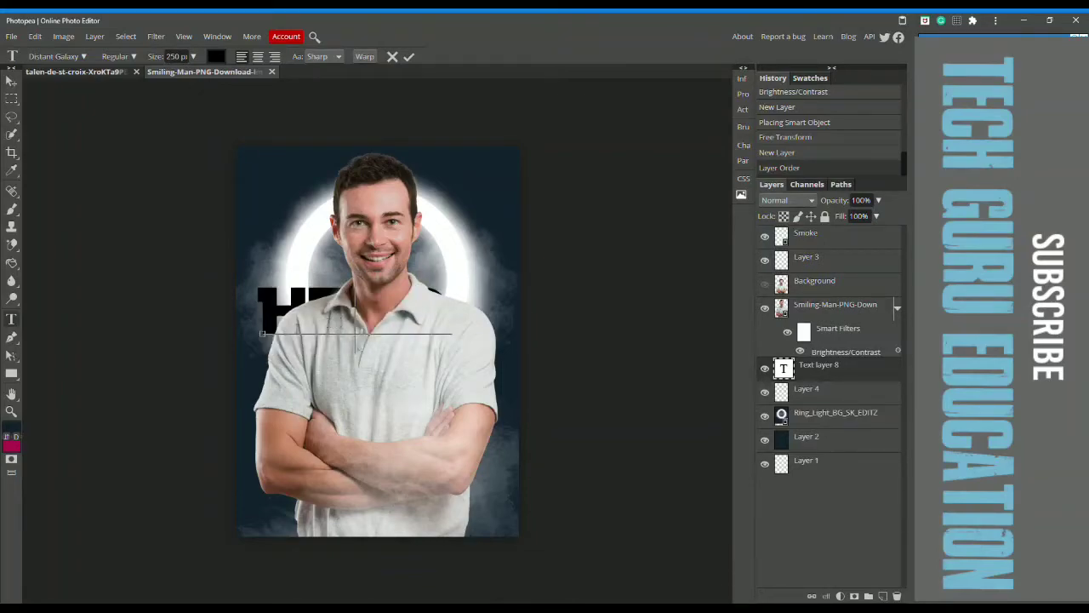
{"action": "key", "text": "ctrl"}
{"action": "left_click_drag", "start_coordinate": [263, 338], "coordinate": [244, 417]}
{"action": "left_click_drag", "start_coordinate": [329, 185], "coordinate": [341, 608]}
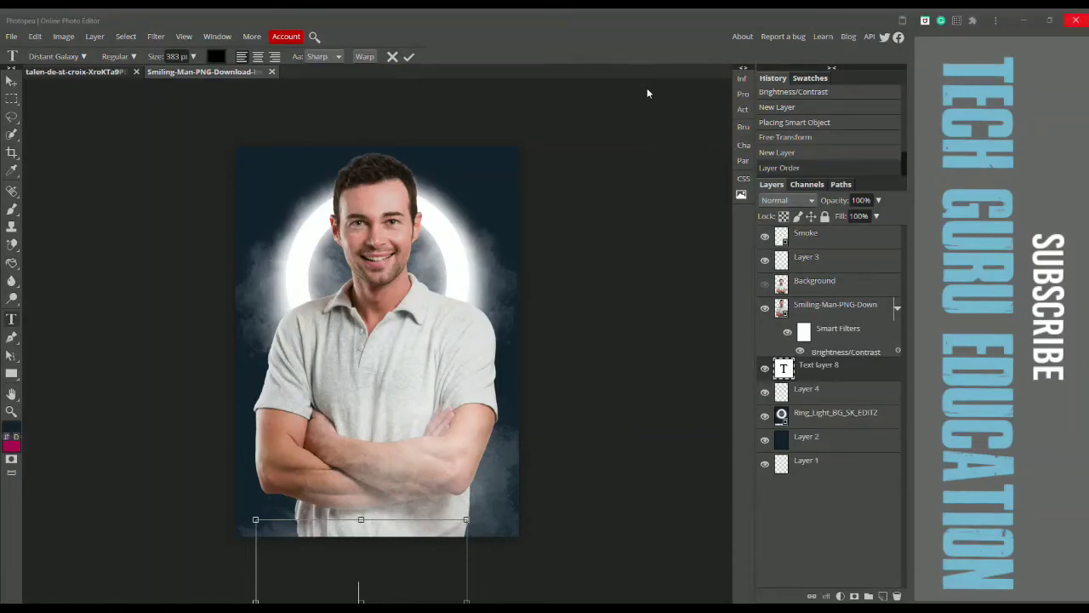
{"action": "left_click", "coordinate": [882, 596]}
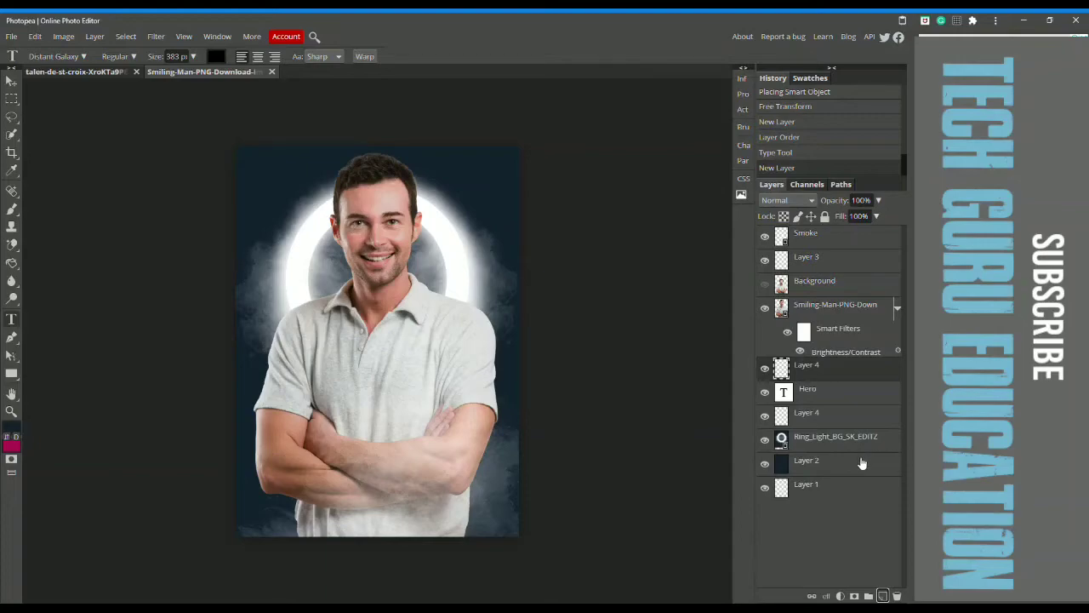
Step: Try a Hue/Saturation adjustment with hue 70 on the Ring_Light_BG_SK_EDITZ layer
{"action": "left_click", "coordinate": [815, 441]}
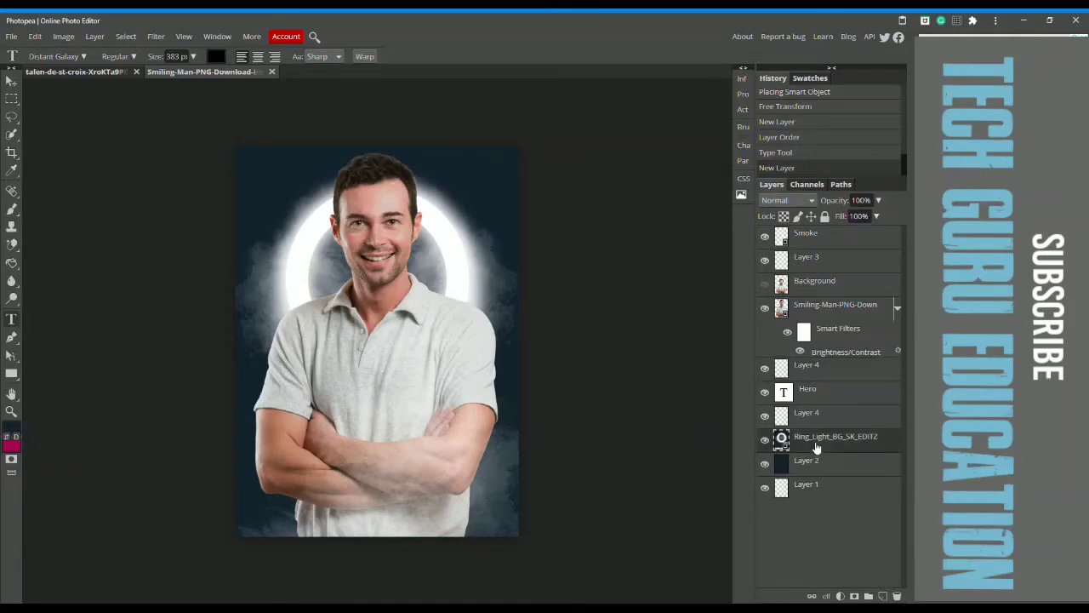
{"action": "left_click", "coordinate": [63, 37]}
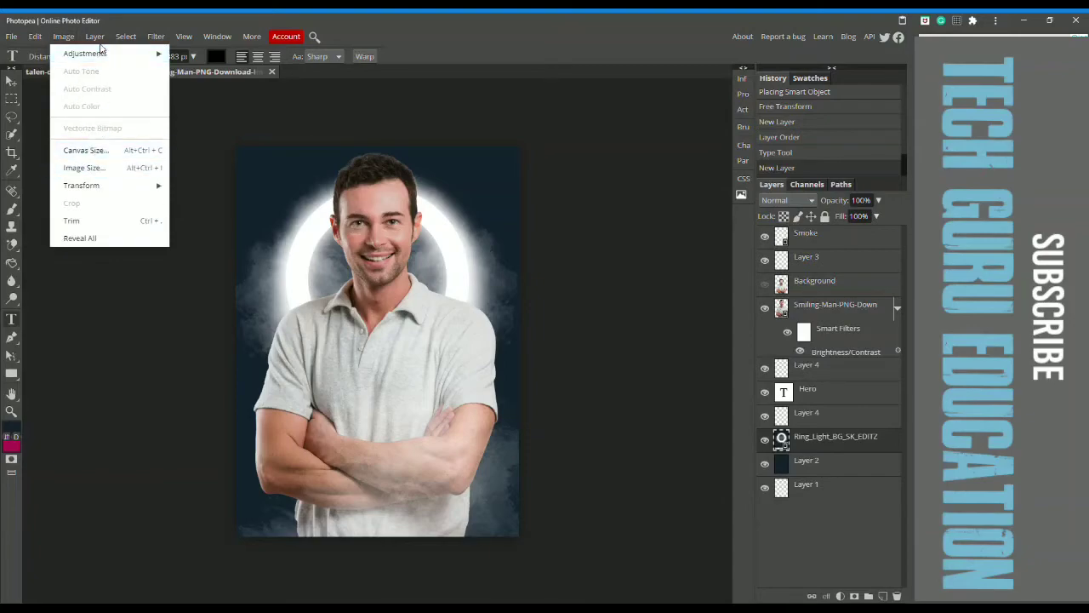
{"action": "mouse_move", "coordinate": [104, 56]}
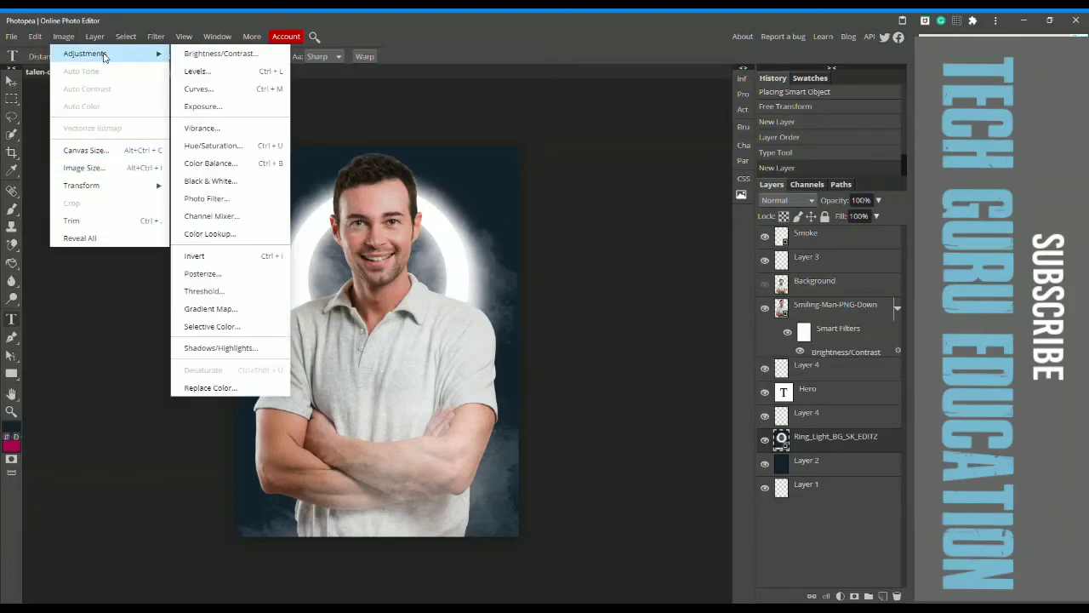
{"action": "left_click", "coordinate": [226, 143]}
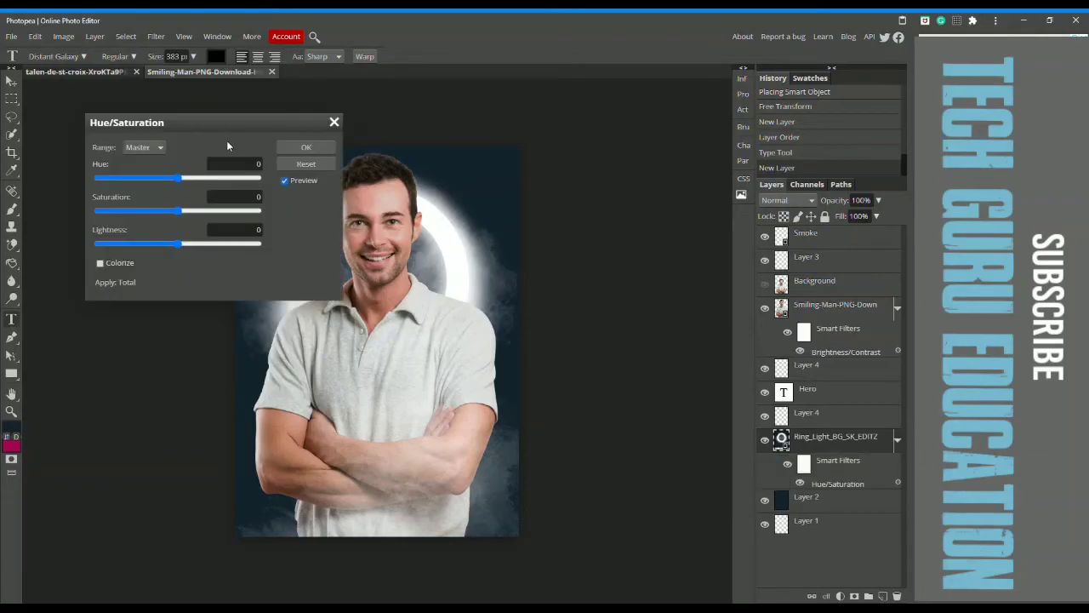
{"action": "left_click_drag", "start_coordinate": [216, 127], "coordinate": [202, 125]}
{"action": "left_click_drag", "start_coordinate": [164, 176], "coordinate": [191, 183]}
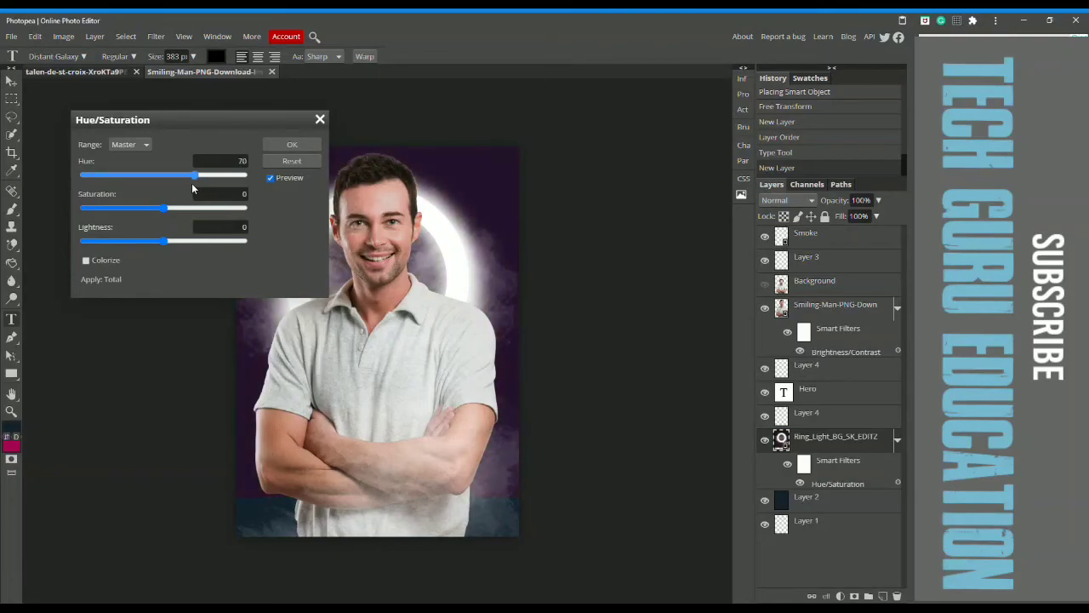
{"action": "left_click", "coordinate": [320, 120]}
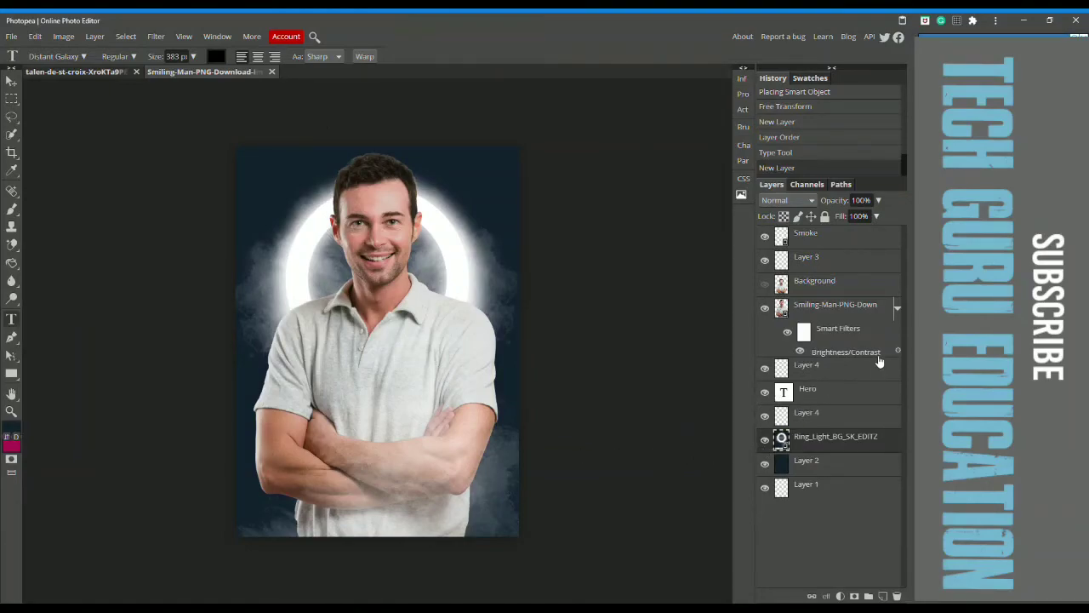
Step: Select the Smoke layer for editing
{"action": "left_click", "coordinate": [857, 244]}
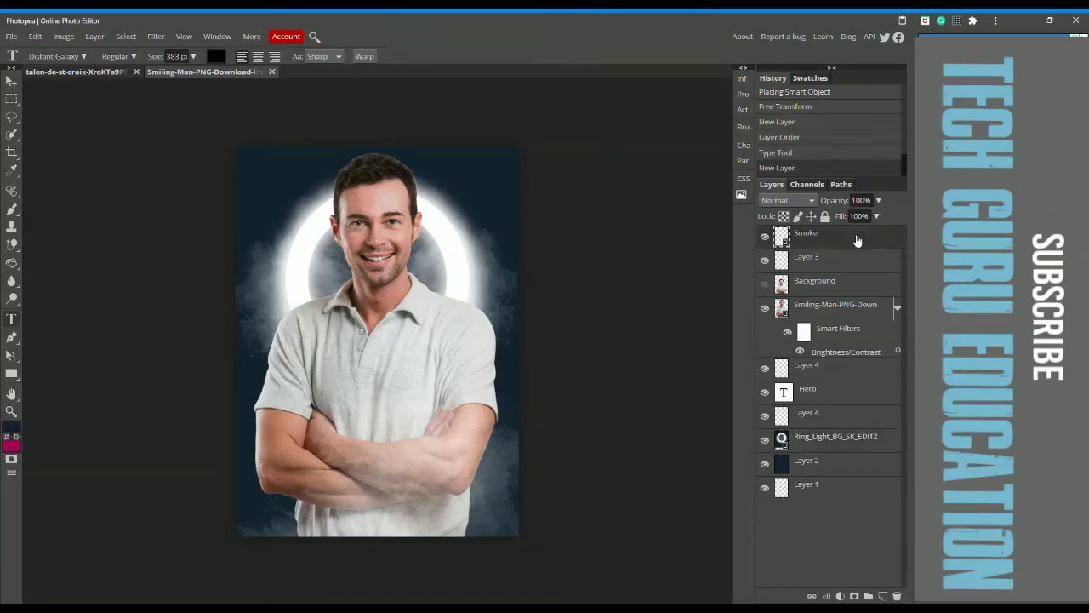